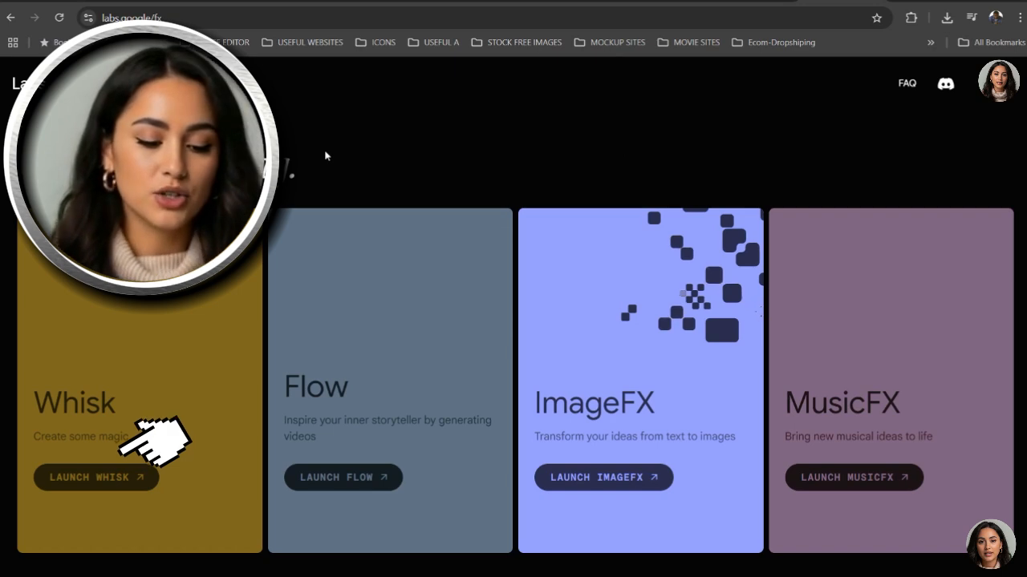
- Launch Whisk from Google Labs, enter the tool and expand the subject, scene and style image slots
{"action": "left_click", "coordinate": [117, 479]}
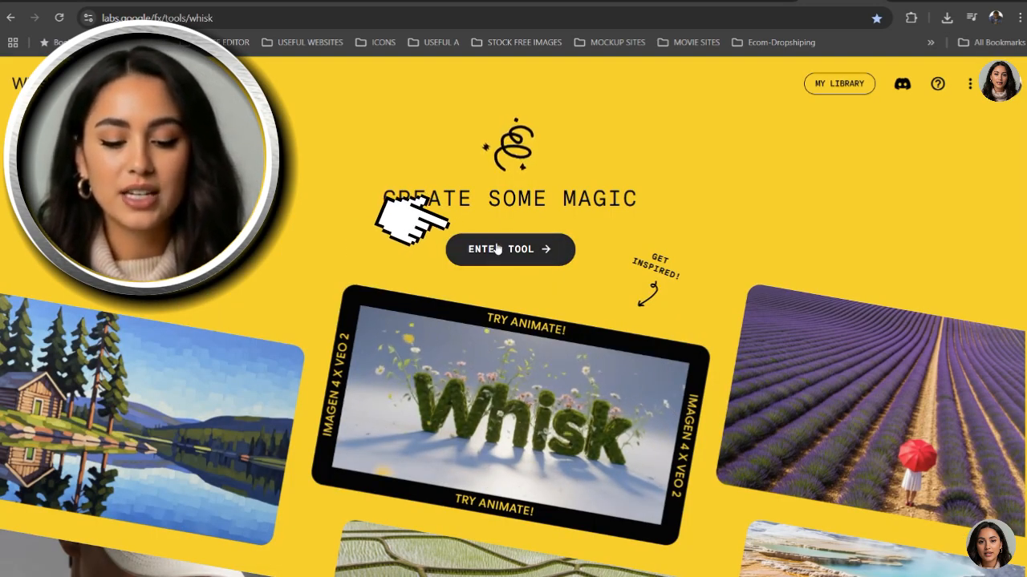
{"action": "left_click", "coordinate": [497, 250]}
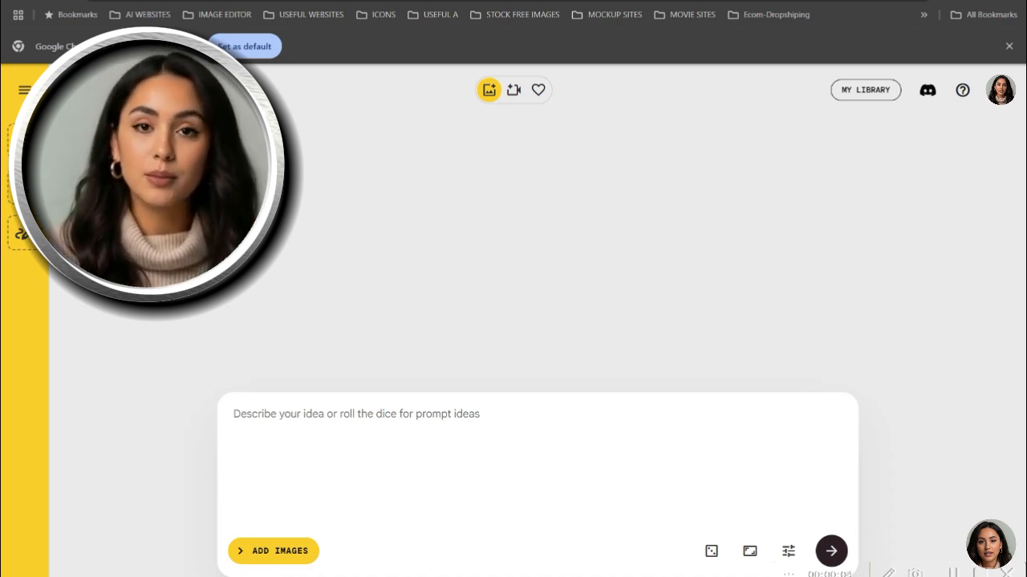
{"action": "left_click", "coordinate": [48, 110]}
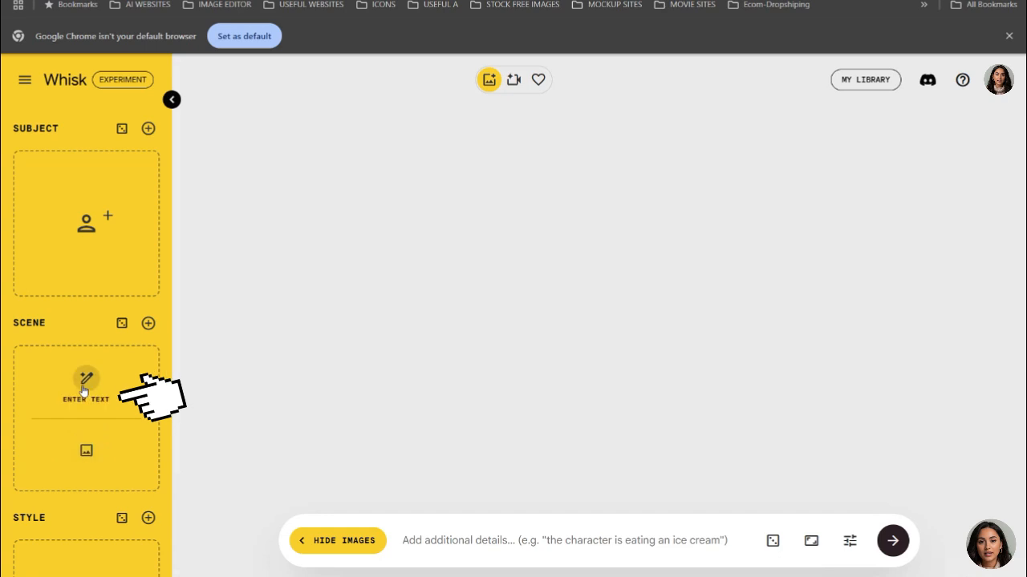
{"action": "left_click", "coordinate": [88, 447]}
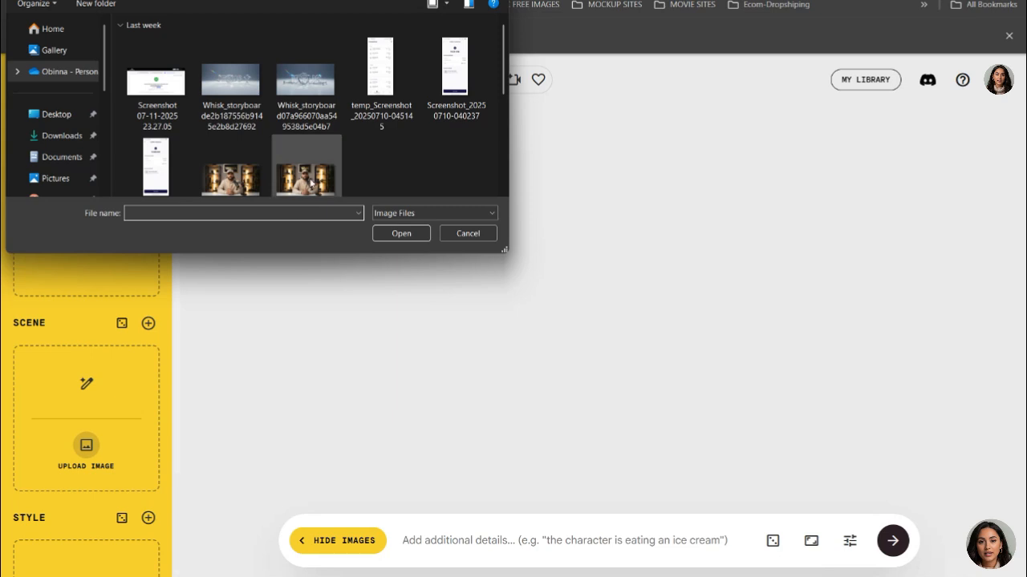
{"action": "left_click", "coordinate": [469, 233]}
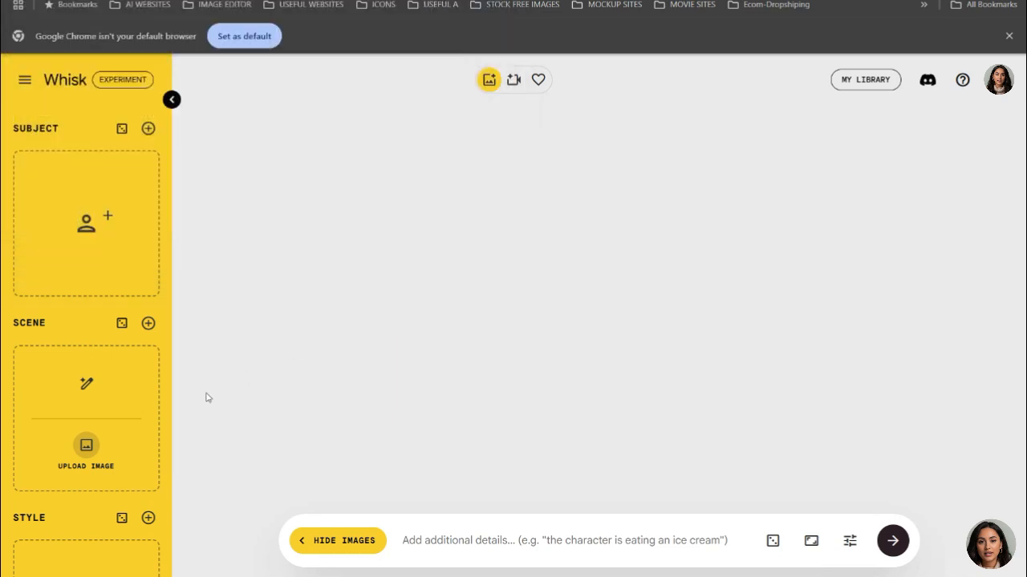
{"action": "mouse_move", "coordinate": [71, 268]}
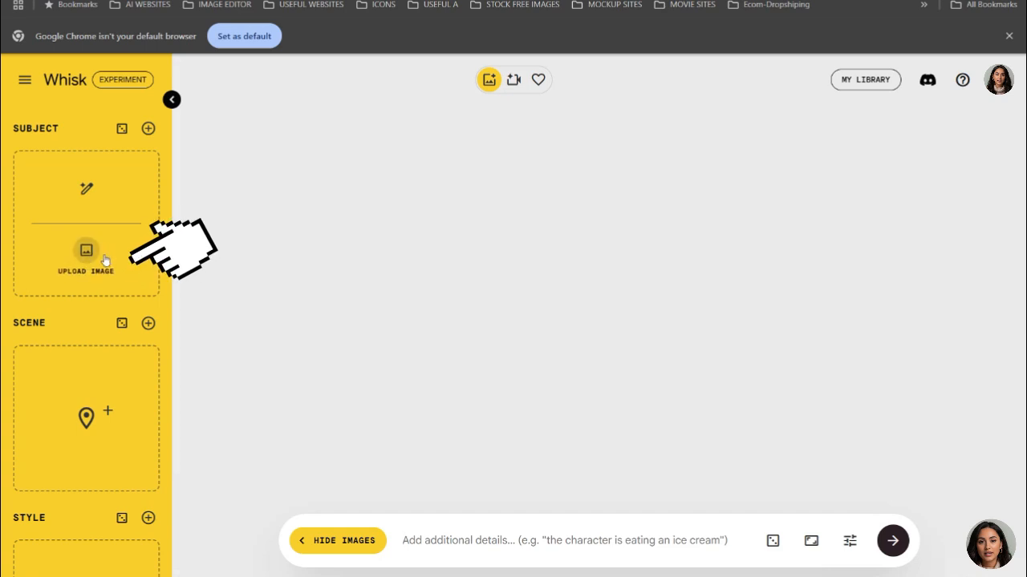
{"action": "left_click", "coordinate": [80, 184]}
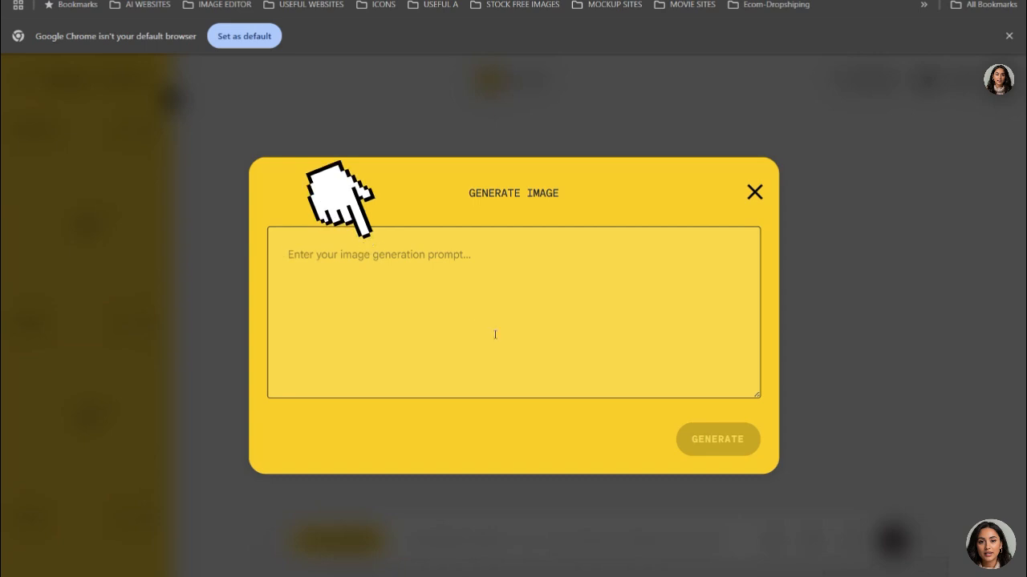
{"action": "left_click", "coordinate": [754, 192]}
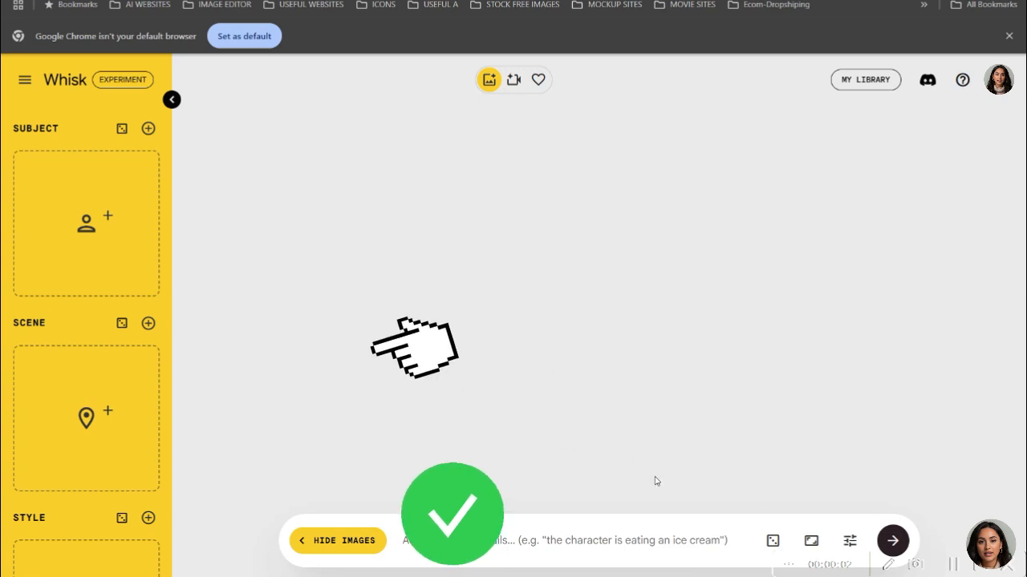
{"action": "left_click", "coordinate": [171, 100]}
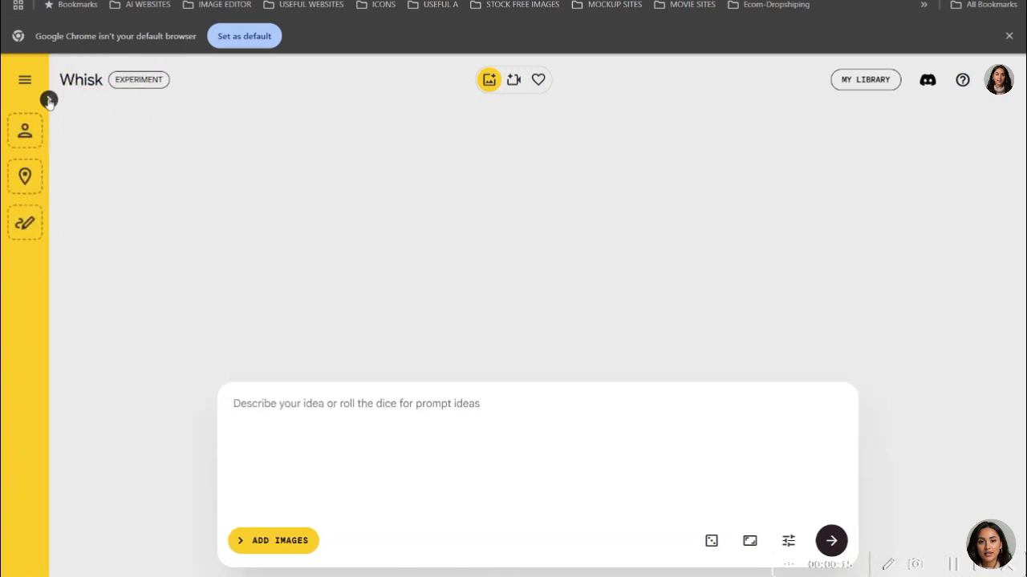
{"action": "left_click", "coordinate": [48, 99]}
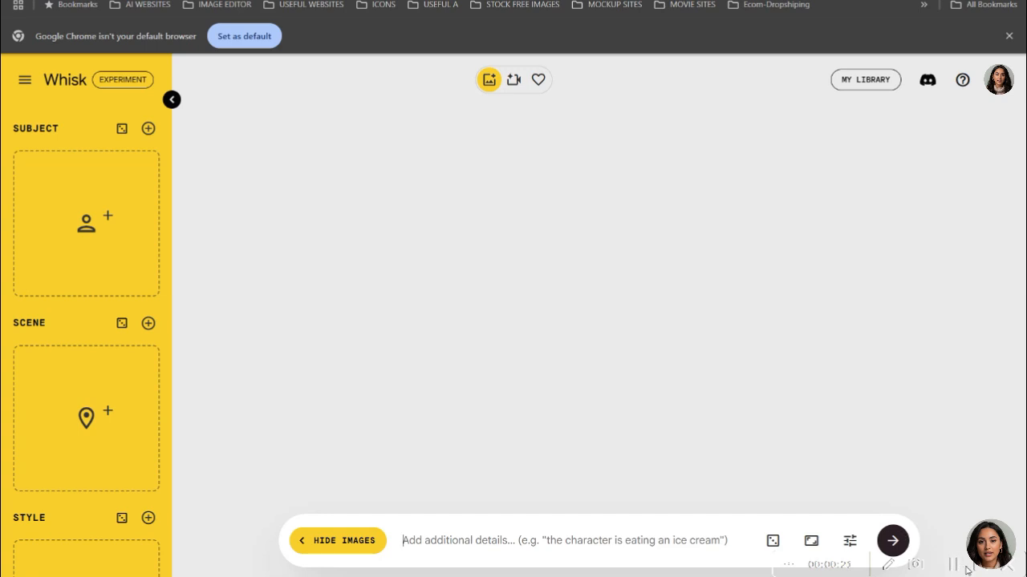
{"action": "left_click", "coordinate": [171, 99]}
{"action": "left_click", "coordinate": [49, 99]}
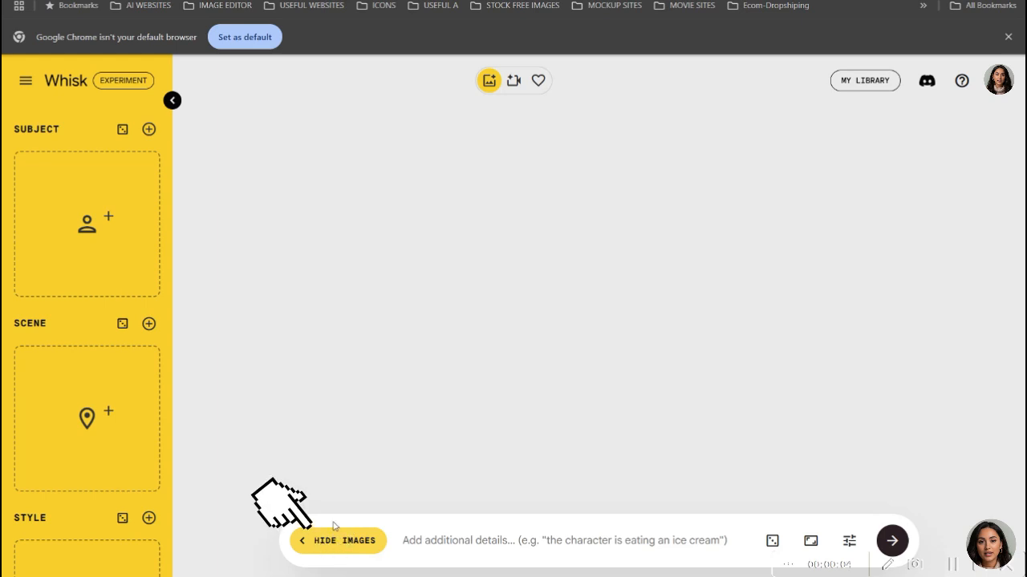
- Hide the image slots and paste the prompt about an American woman with long braided hair behind a tidy table with green neon light
{"action": "left_click", "coordinate": [340, 545]}
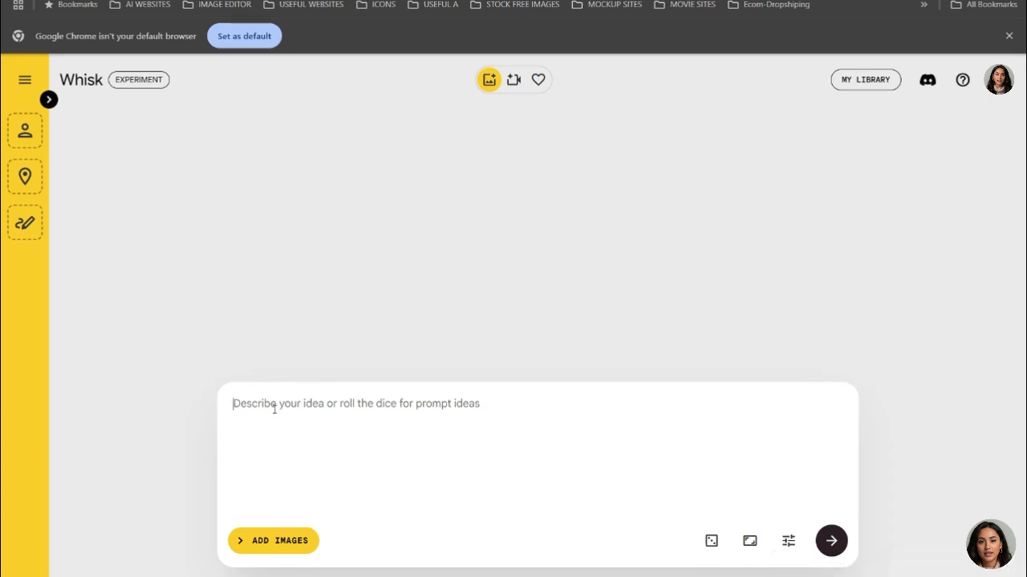
{"action": "type", "text": "An American woman in her late twenties with beautiful long braided hair, sitting behind a tidy table in a clean, softly lit minimalist space. She has a warm, genuine, natural look—no heavy makeup, just her authentic beauty. Behind her, a green neon light runs through the wall, On the table in front of her is an open laptop, and a phone. A mini plant on the table, Her hands rest calmly on the table. The background is plain but elegant, and the lighting highlights her natural features in a flattering, YouTube-friendly way"}
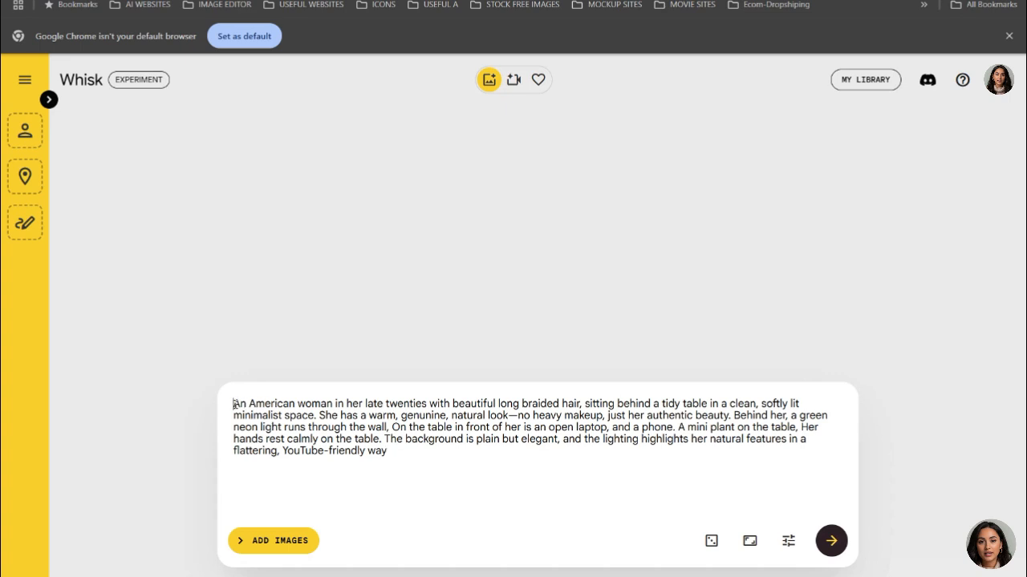
{"action": "left_click_drag", "start_coordinate": [234, 404], "coordinate": [581, 404]}
{"action": "left_click_drag", "start_coordinate": [612, 403], "coordinate": [571, 455]}
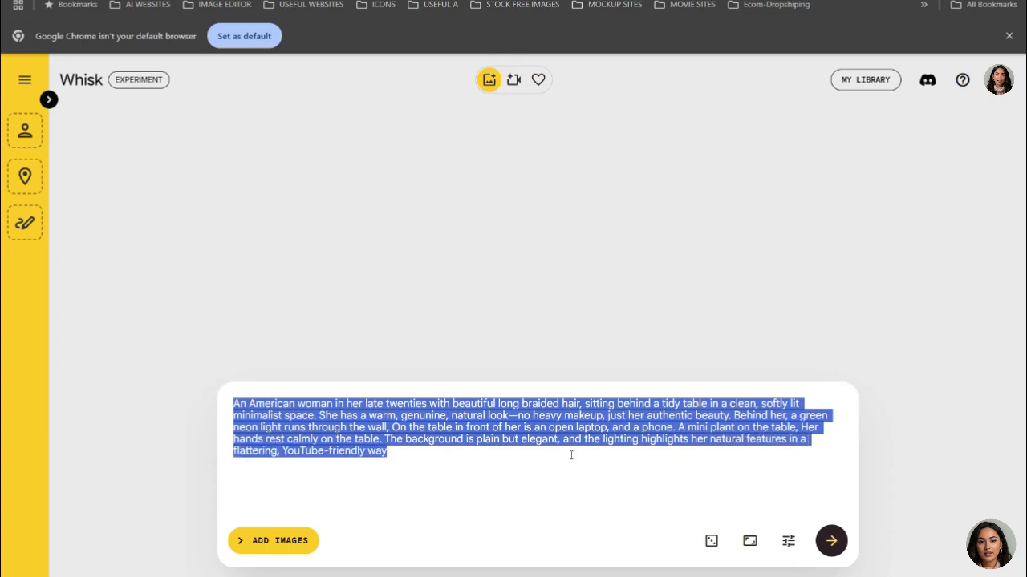
{"action": "left_click", "coordinate": [457, 458]}
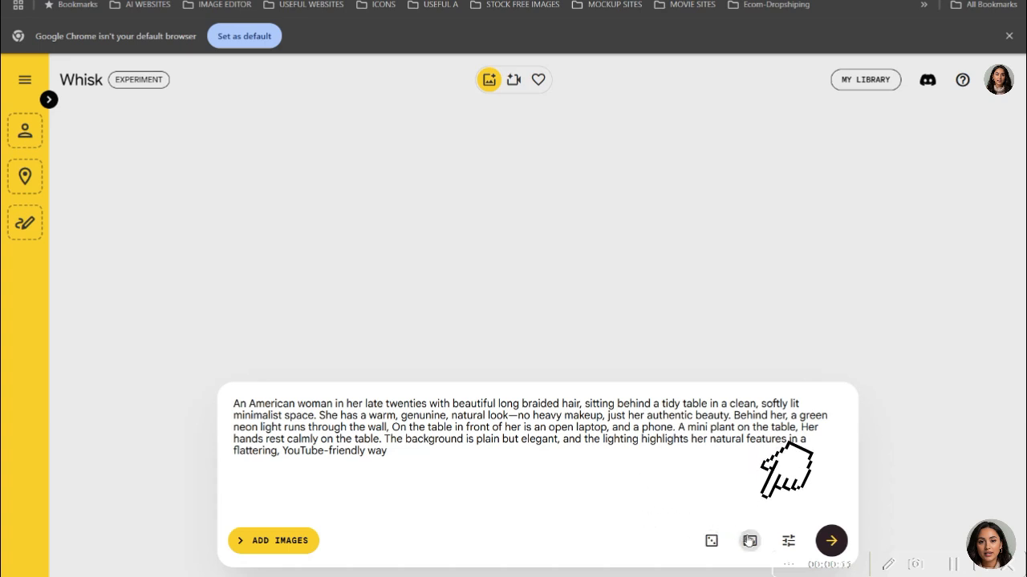
- Configure the image generation with the 16:9 Landscape aspect ratio, an unlocked seed and the Best Quality model
{"action": "left_click", "coordinate": [749, 541]}
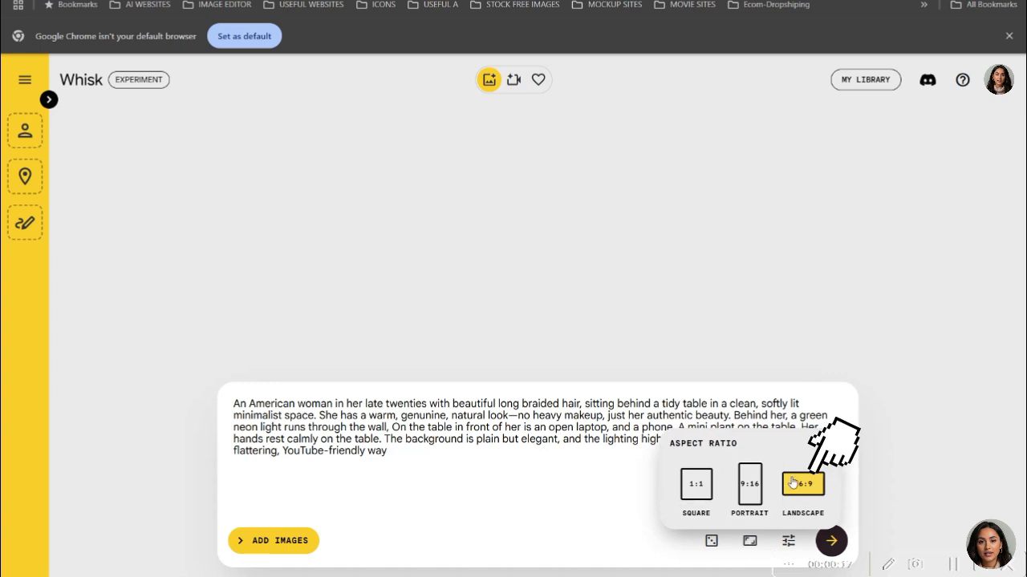
{"action": "left_click", "coordinate": [749, 540]}
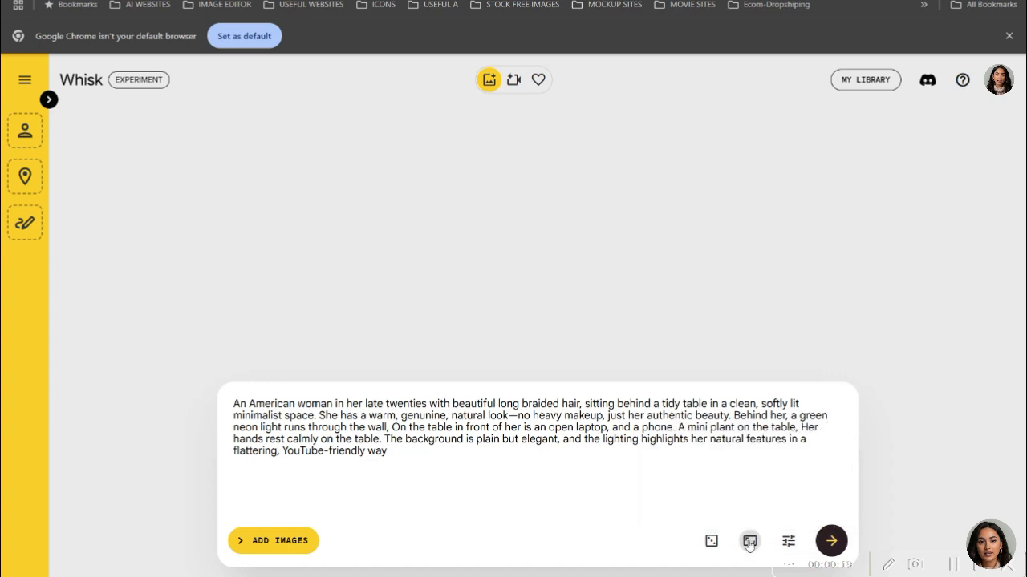
{"action": "left_click", "coordinate": [788, 541]}
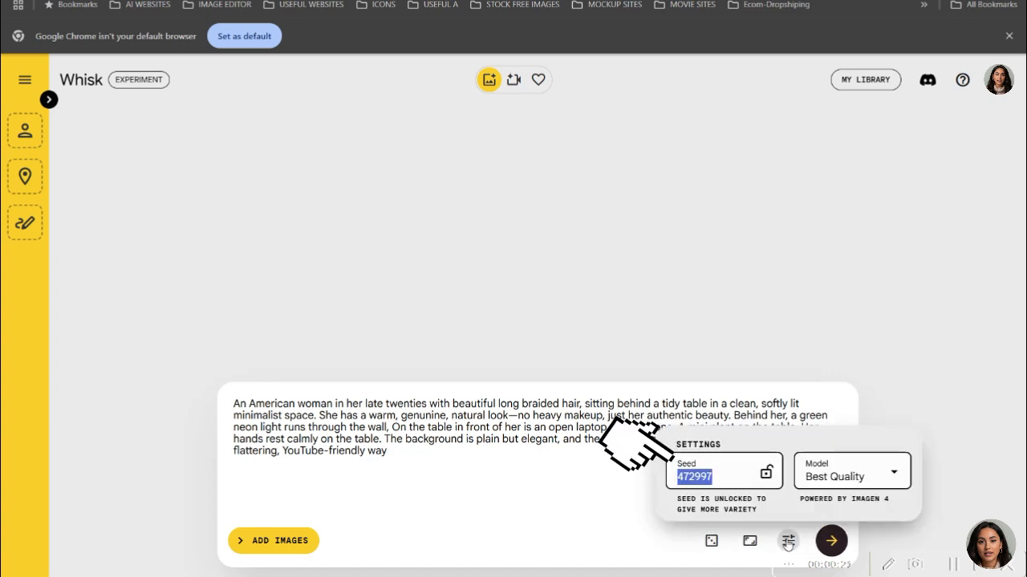
{"action": "left_click", "coordinate": [766, 474]}
{"action": "left_click", "coordinate": [766, 474]}
{"action": "left_click", "coordinate": [766, 474]}
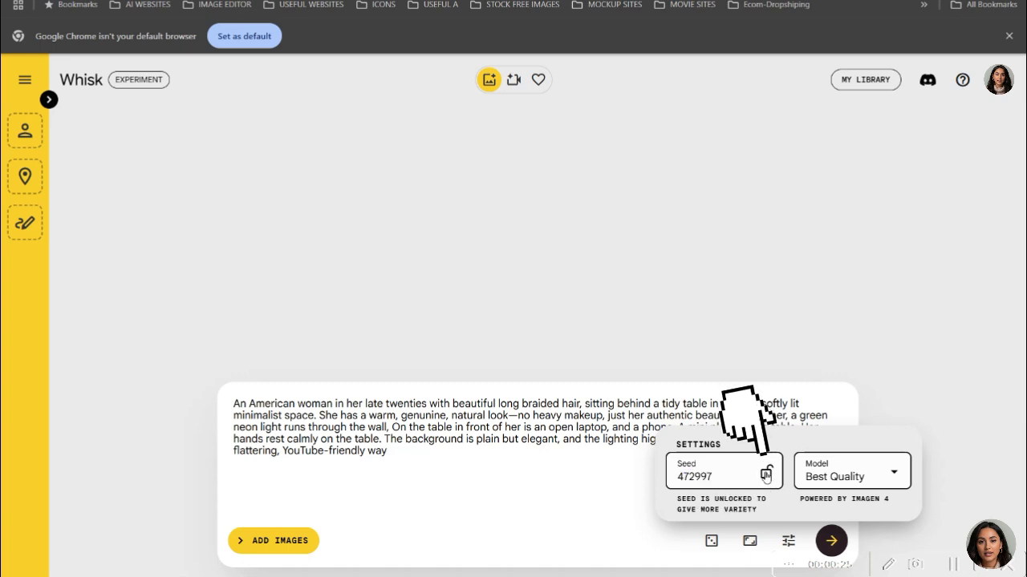
{"action": "left_click", "coordinate": [766, 474]}
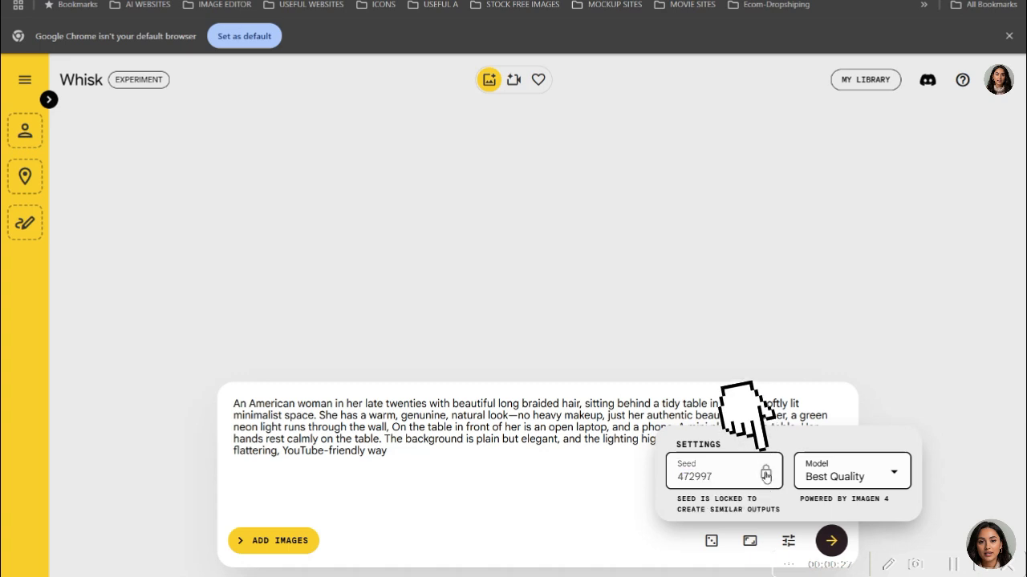
{"action": "left_click", "coordinate": [766, 474]}
{"action": "left_click", "coordinate": [857, 479]}
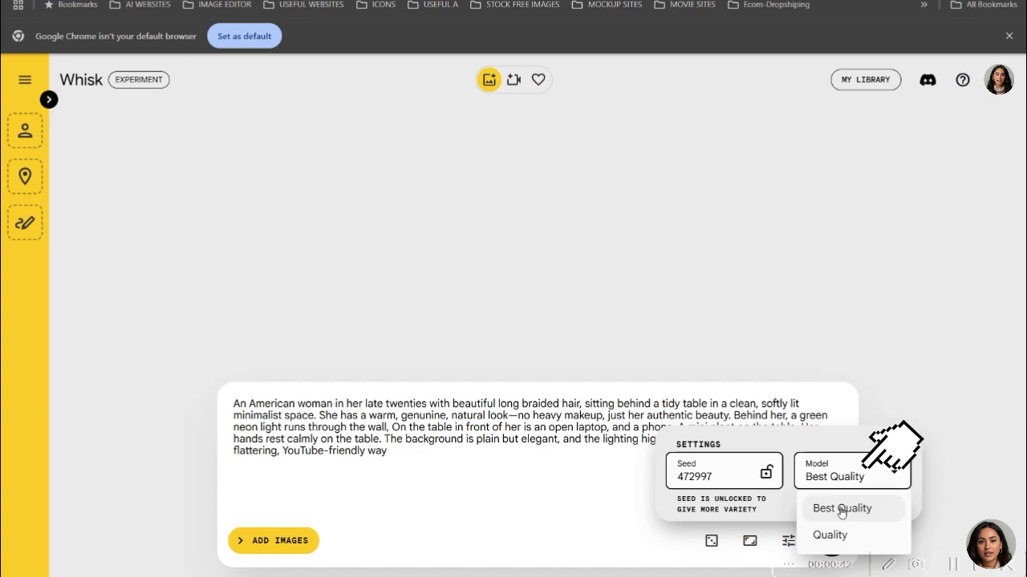
{"action": "left_click", "coordinate": [697, 482]}
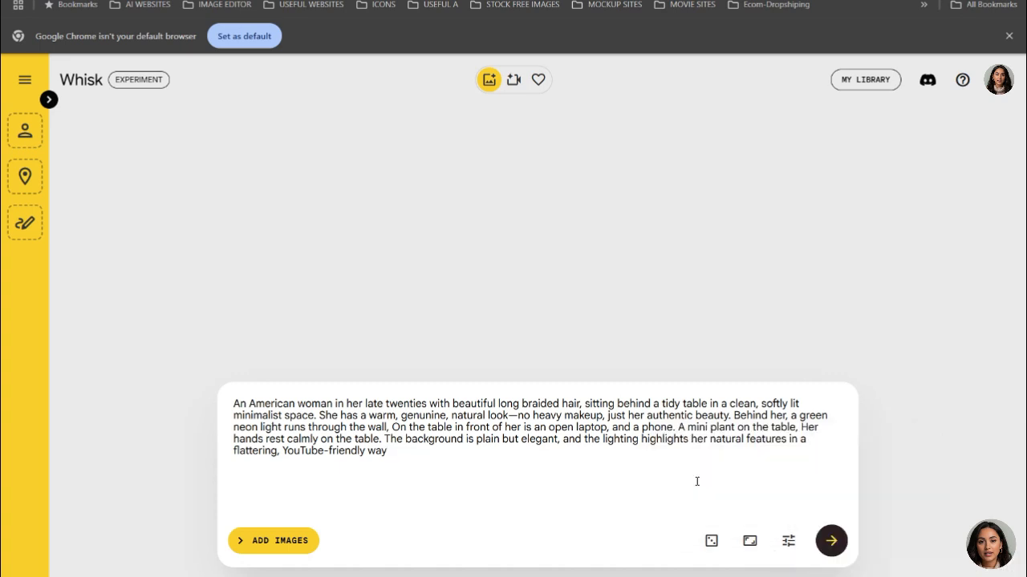
- Generate images from the prompt two times and go back to the first pair of results
{"action": "left_click", "coordinate": [834, 542]}
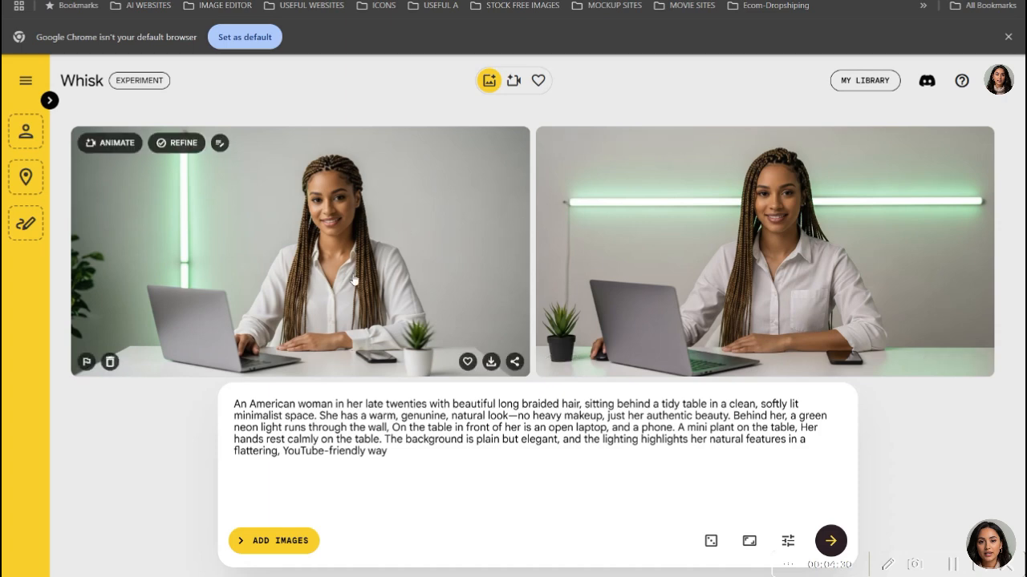
{"action": "left_click", "coordinate": [831, 540]}
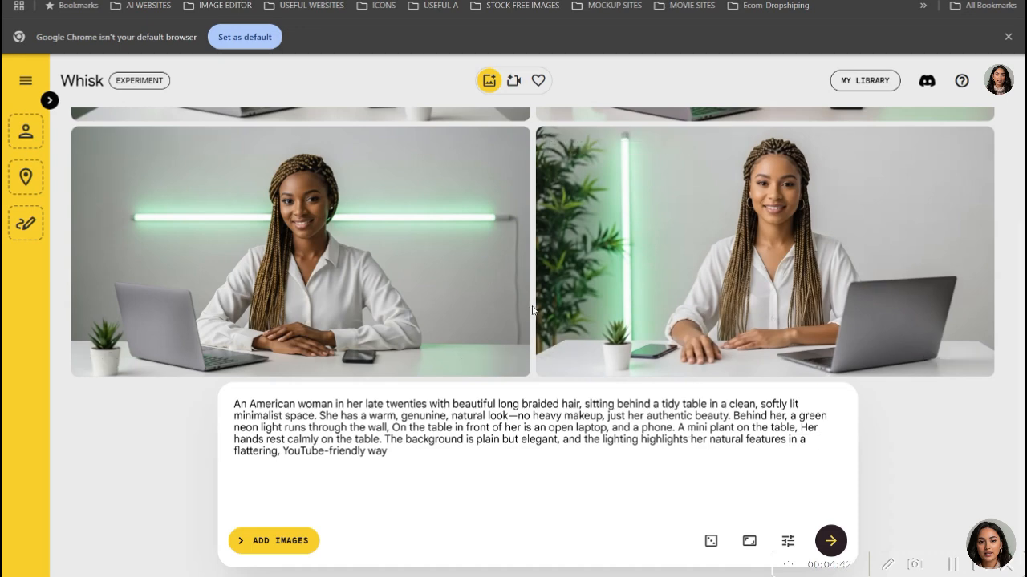
{"action": "scroll", "coordinate": [531, 311], "scroll_direction": "up", "scroll_amount": 2}
{"action": "scroll", "coordinate": [531, 311], "scroll_direction": "up", "scroll_amount": 1}
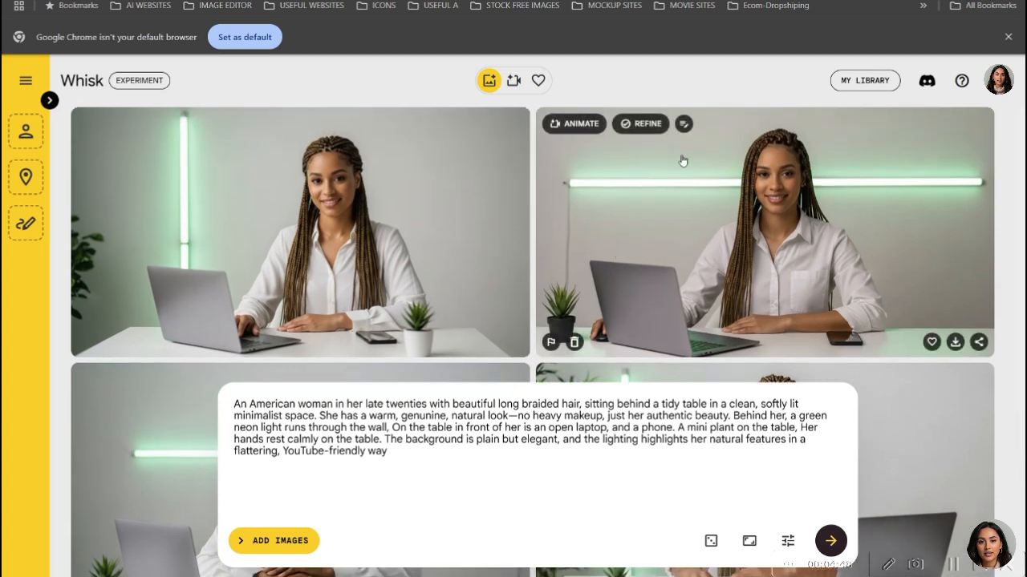
- Refine the first-row image with the horizontal neon light by adding "She is wearing a pink dress." to its prompt, generate it and compare both versions
{"action": "left_click", "coordinate": [646, 130]}
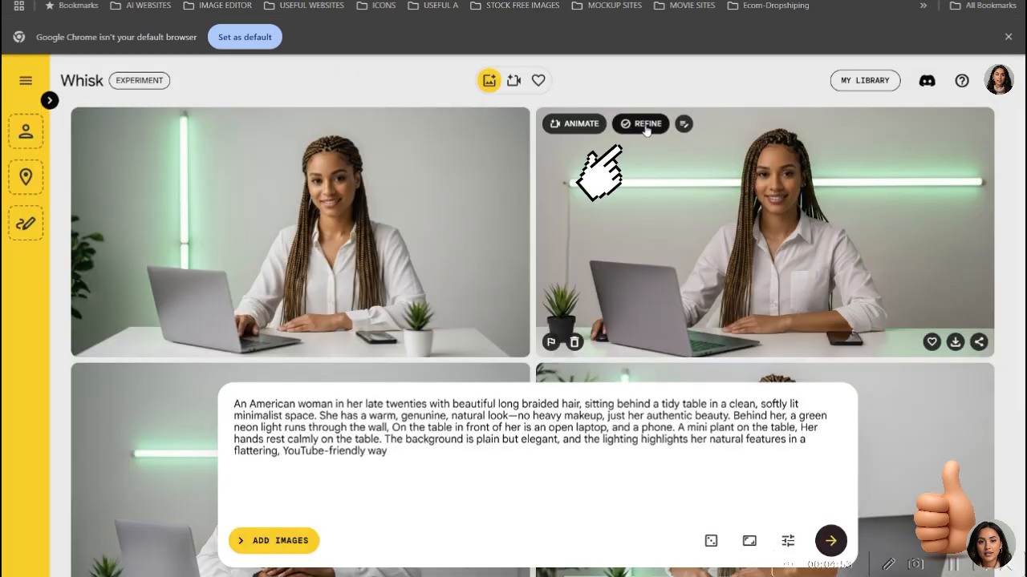
{"action": "left_click", "coordinate": [645, 128]}
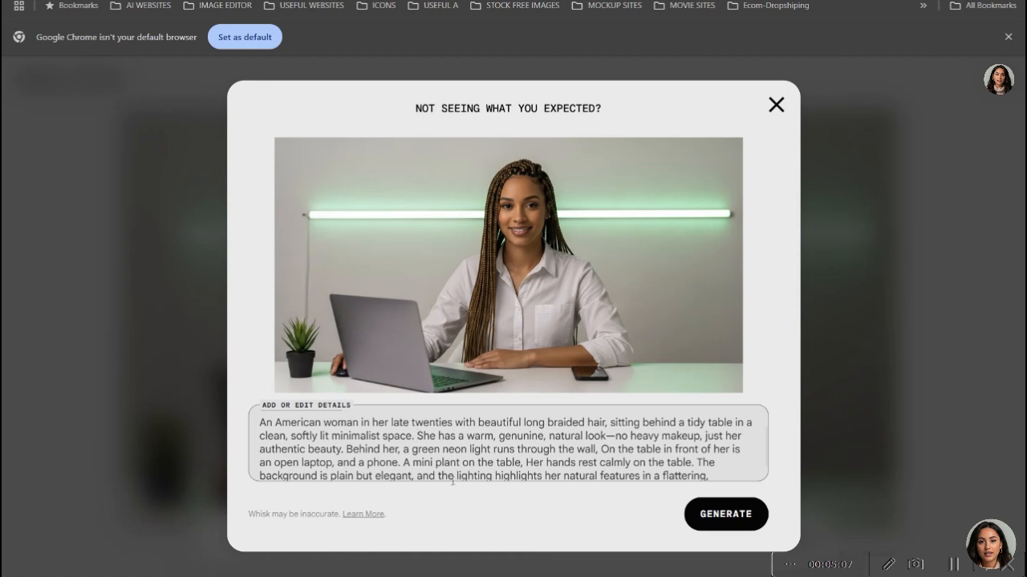
{"action": "left_click", "coordinate": [418, 435]}
{"action": "type", "text": "She is "}
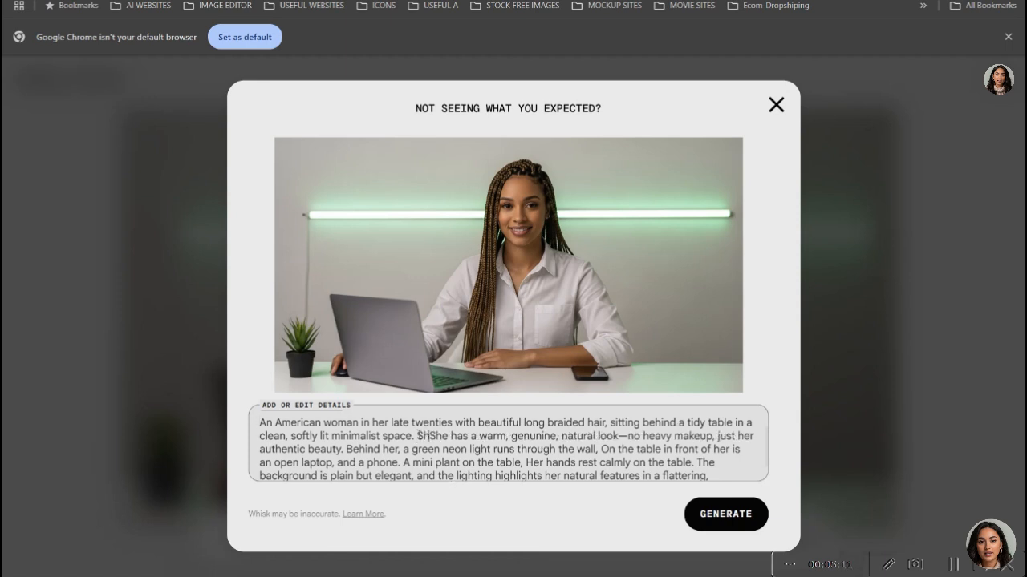
{"action": "type", "text": "wearing a"}
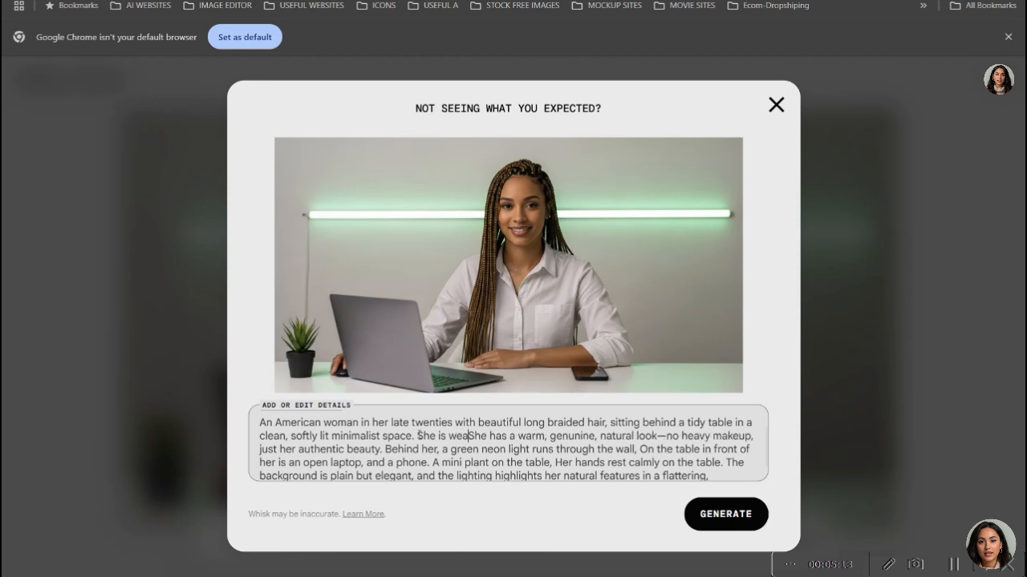
{"action": "type", "text": " pink"}
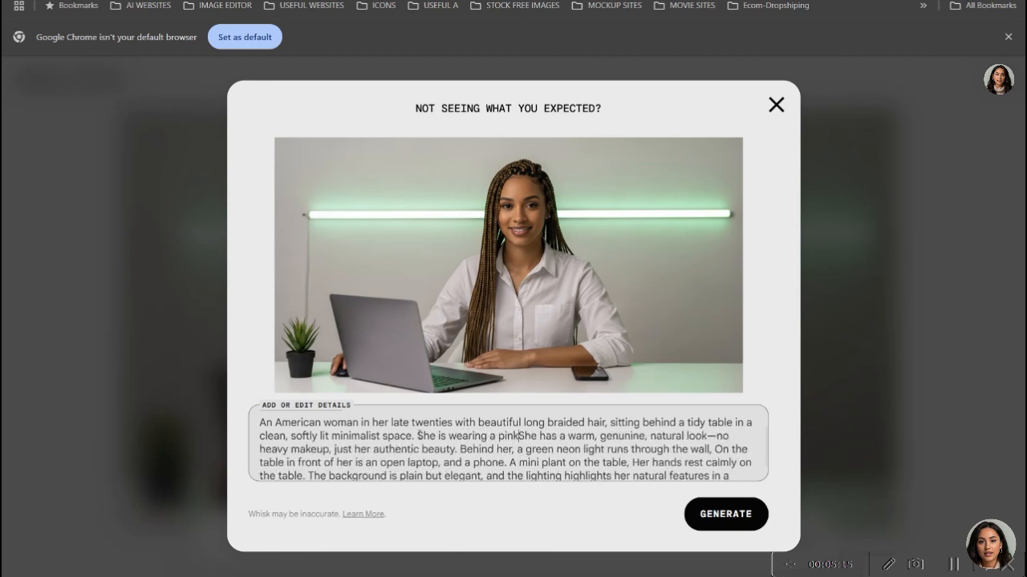
{"action": "type", "text": " dress."}
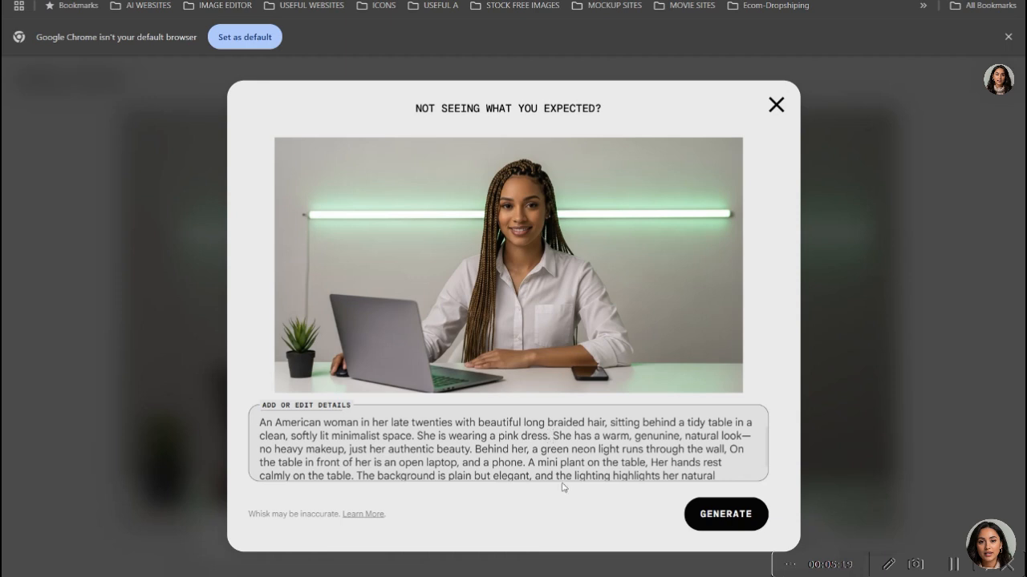
{"action": "left_click", "coordinate": [745, 516]}
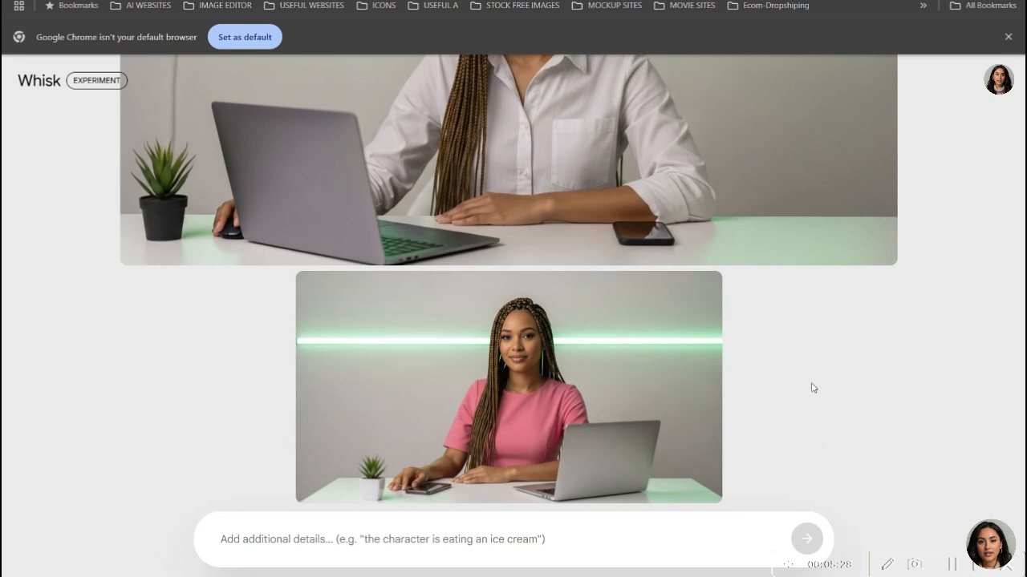
{"action": "mouse_move", "coordinate": [484, 362]}
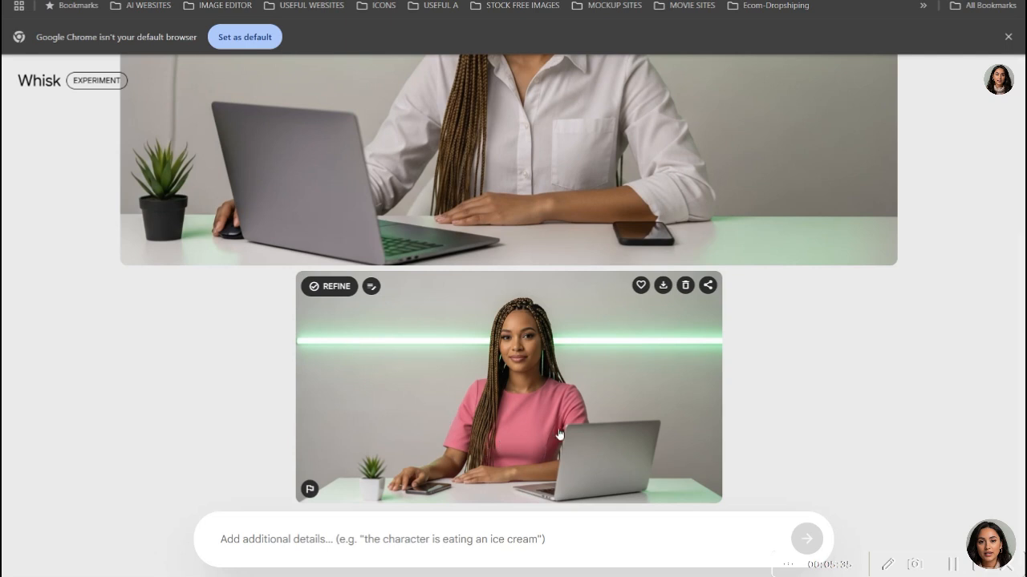
{"action": "scroll", "coordinate": [827, 346], "scroll_direction": "up", "scroll_amount": 3}
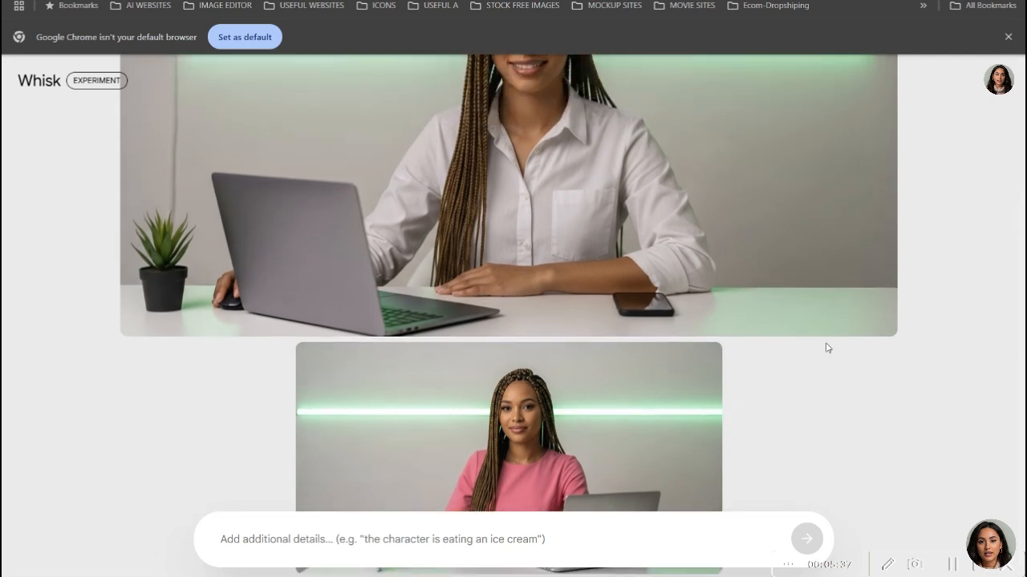
{"action": "scroll", "coordinate": [827, 347], "scroll_direction": "up", "scroll_amount": 3}
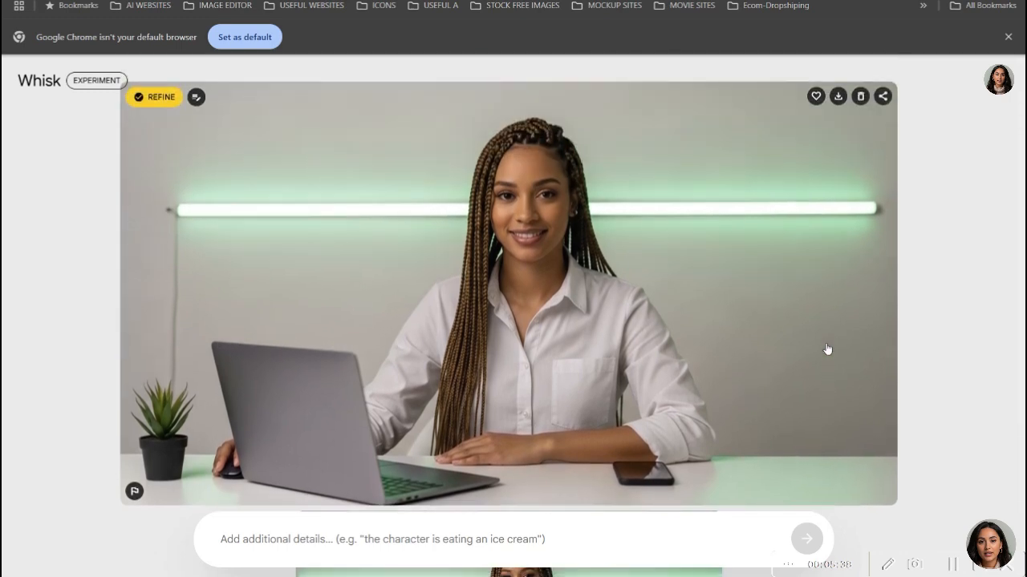
- Compare the pink-dress version with the original image, inspect its edited prompt and return to the image gallery
{"action": "scroll", "coordinate": [827, 348], "scroll_direction": "down", "scroll_amount": 3}
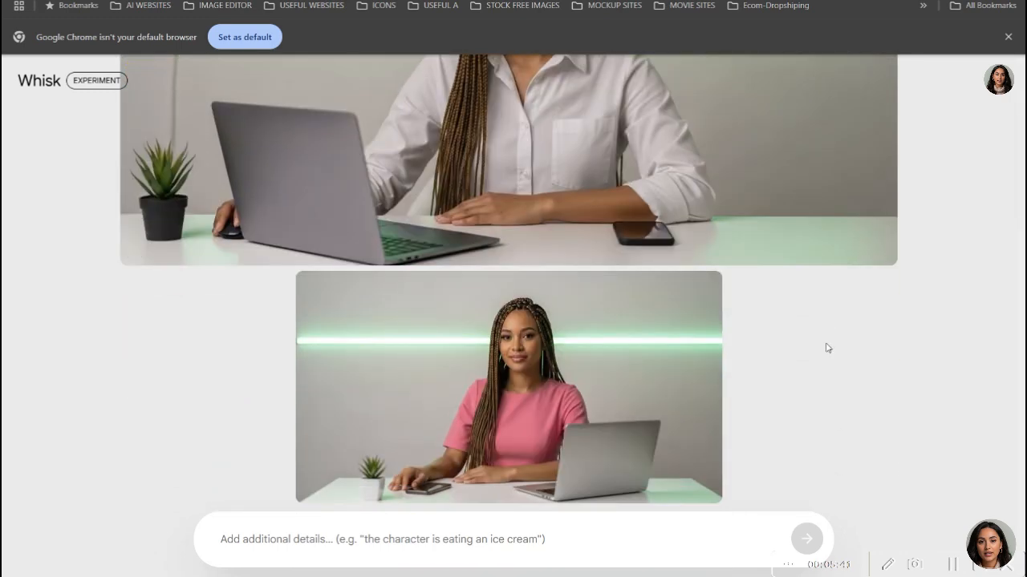
{"action": "scroll", "coordinate": [827, 348], "scroll_direction": "up", "scroll_amount": 3}
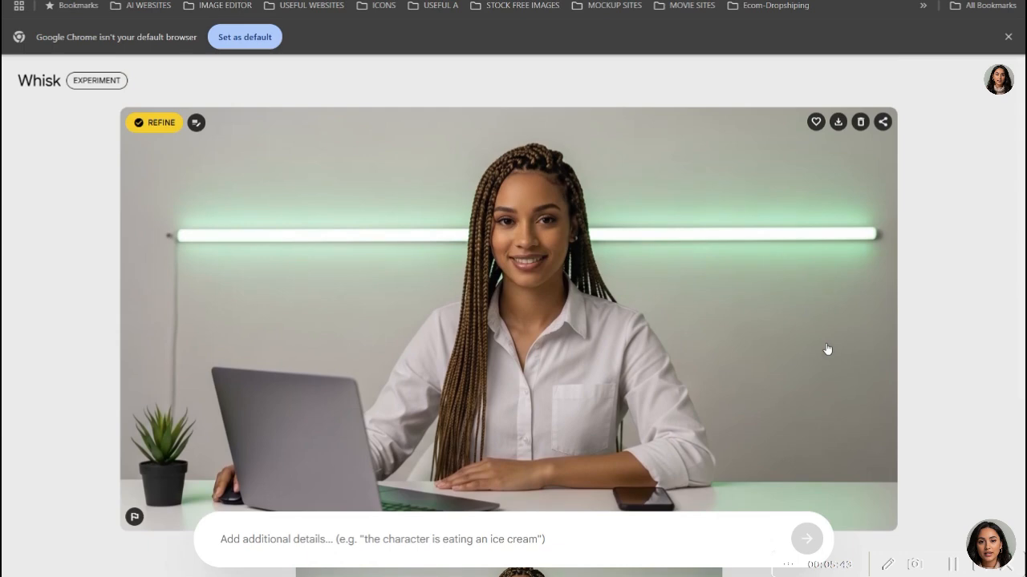
{"action": "scroll", "coordinate": [827, 349], "scroll_direction": "down", "scroll_amount": 3}
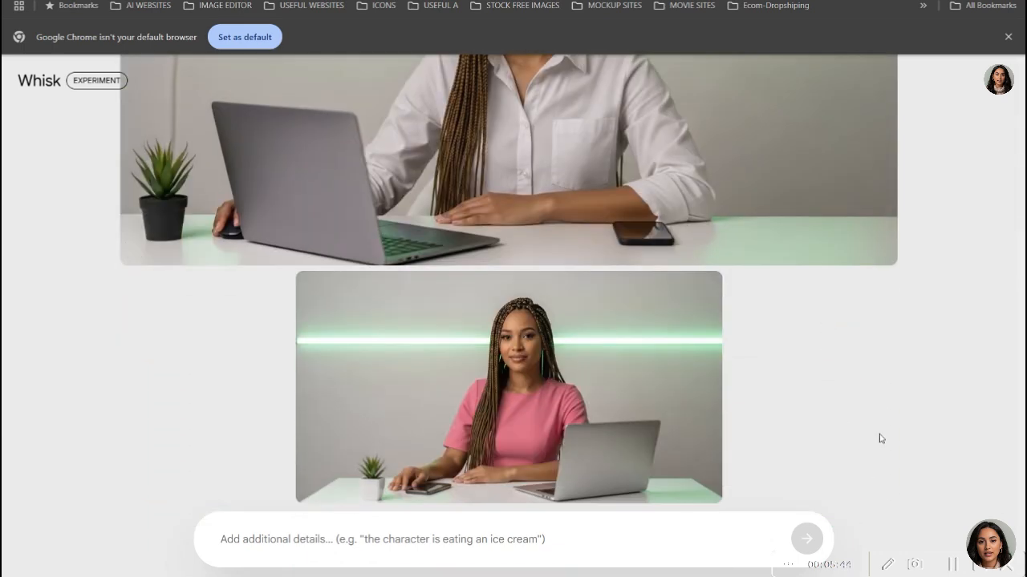
{"action": "mouse_move", "coordinate": [584, 428]}
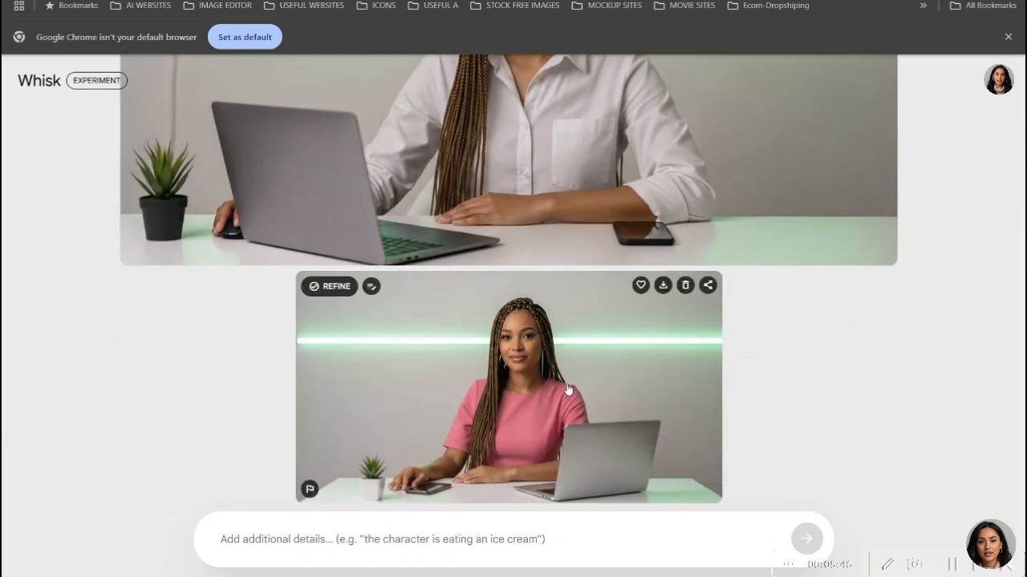
{"action": "left_click", "coordinate": [567, 389]}
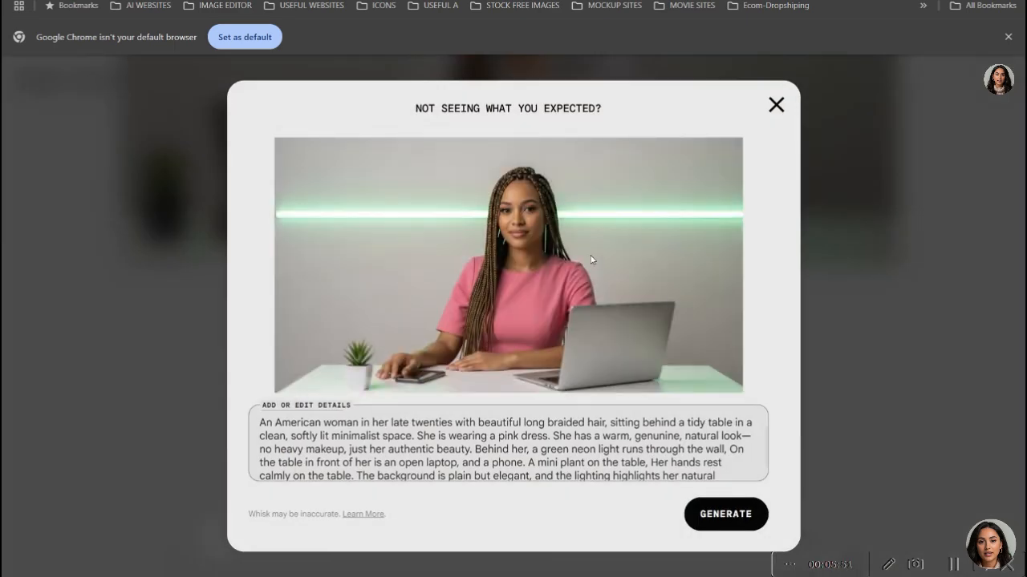
{"action": "left_click", "coordinate": [771, 108]}
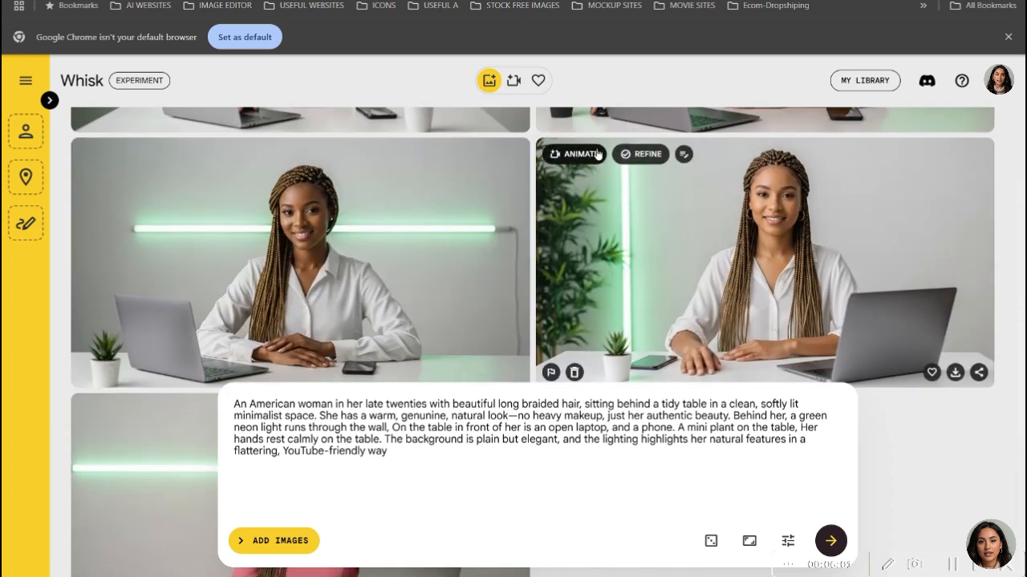
{"action": "scroll", "coordinate": [613, 173], "scroll_direction": "down", "scroll_amount": 3}
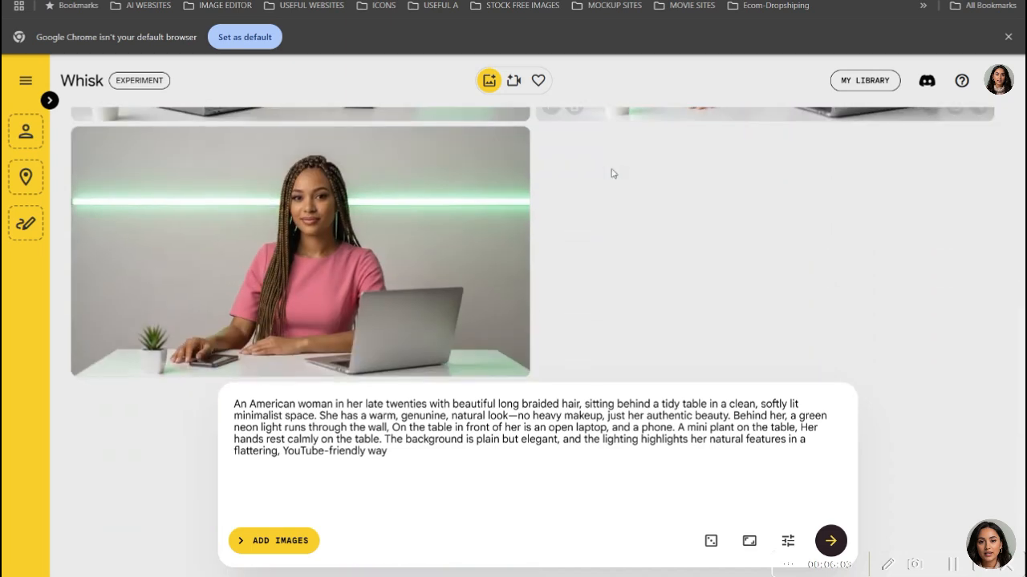
- Refine the second-row image of the woman with one open palm by making her turtleneck sweater white in the prompt, generate it and return to the gallery
{"action": "mouse_move", "coordinate": [198, 238]}
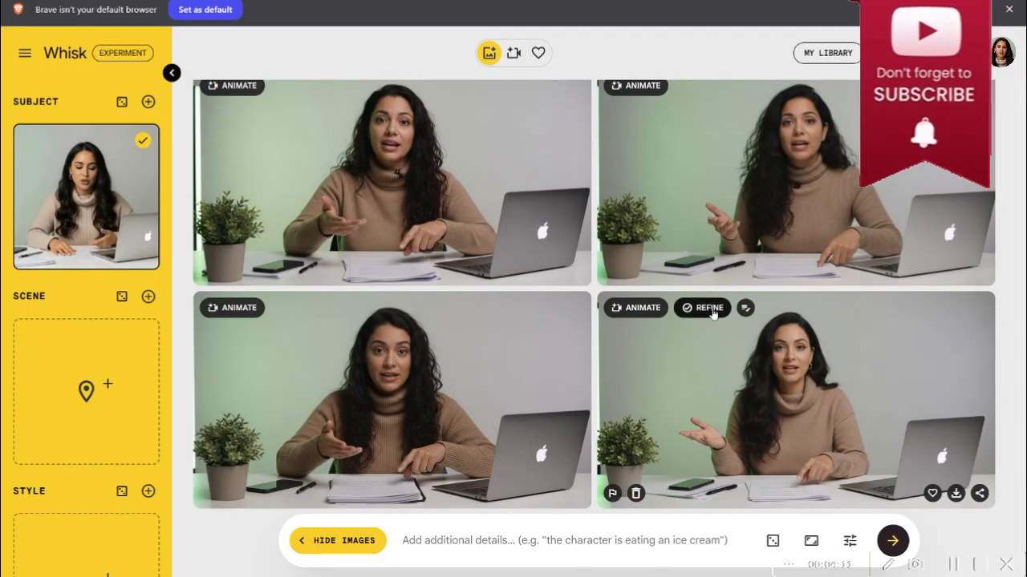
{"action": "left_click", "coordinate": [706, 310]}
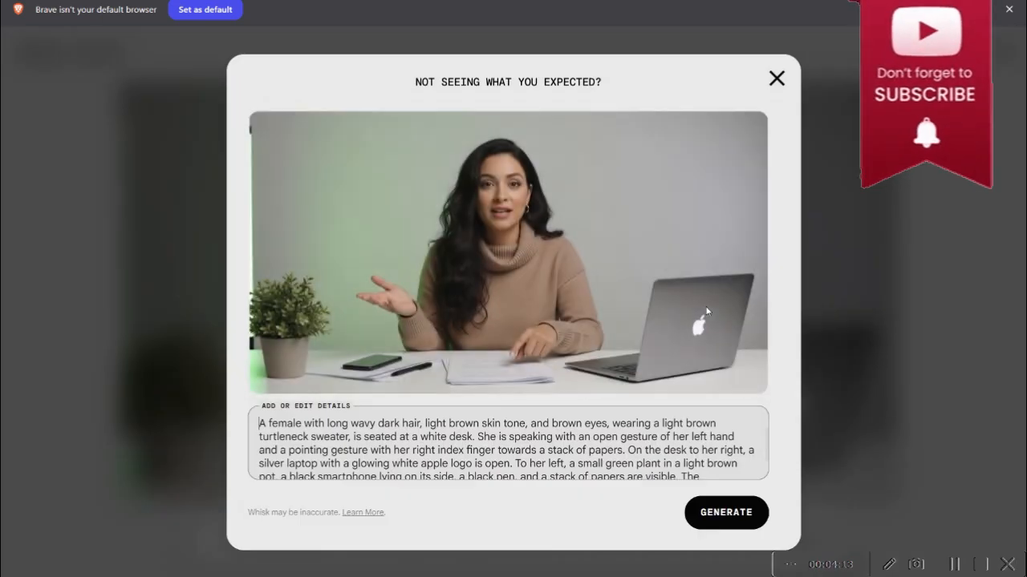
{"action": "left_click_drag", "start_coordinate": [661, 422], "coordinate": [716, 423]}
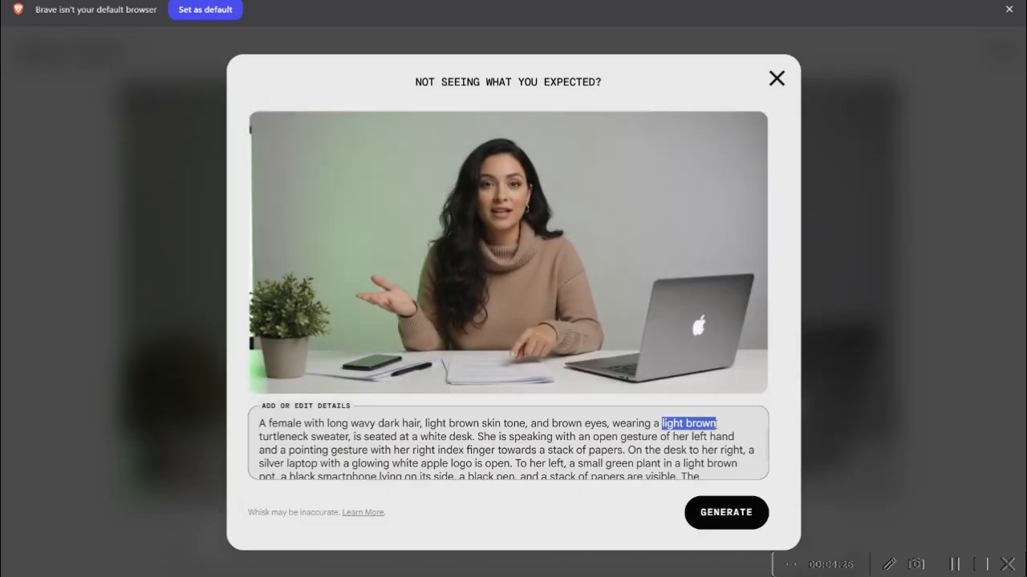
{"action": "type", "text": "white turtleneck"}
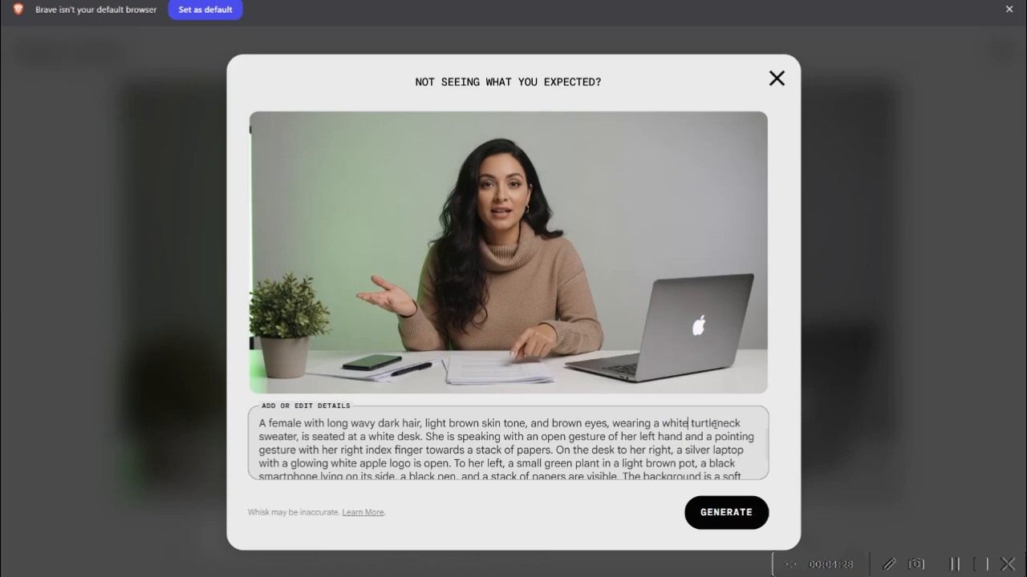
{"action": "left_click", "coordinate": [718, 515]}
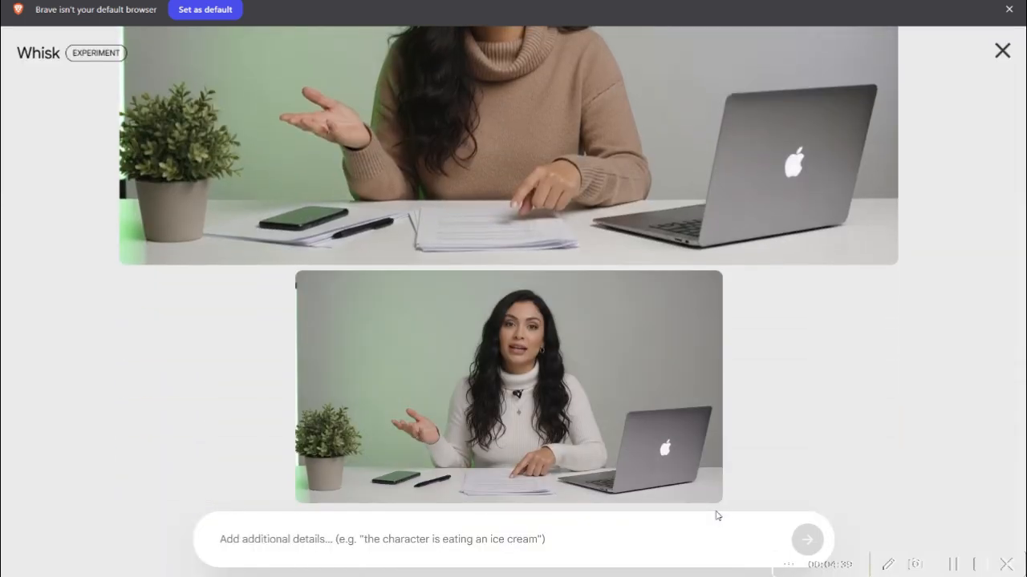
{"action": "mouse_move", "coordinate": [451, 440]}
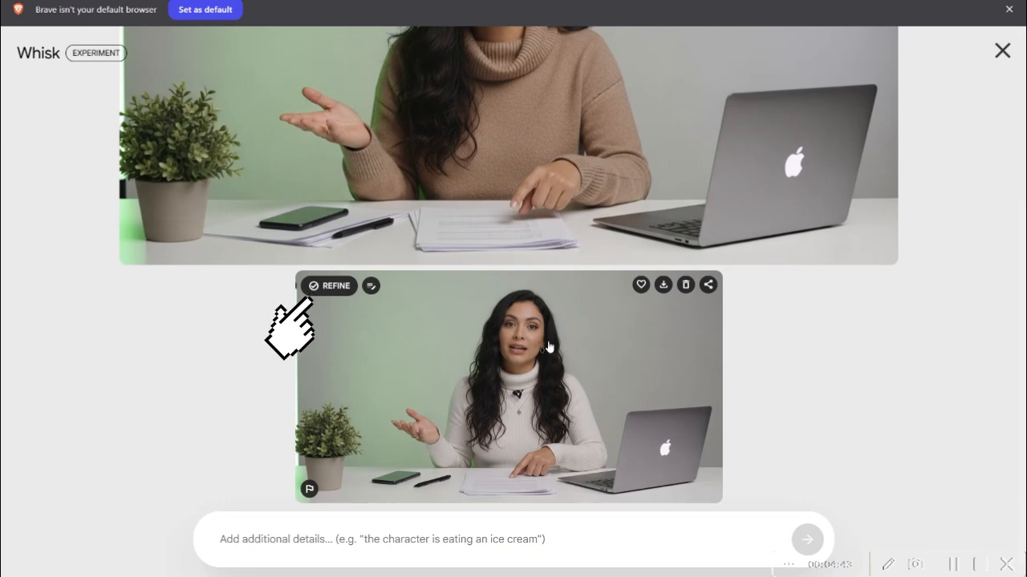
{"action": "left_click", "coordinate": [1001, 51]}
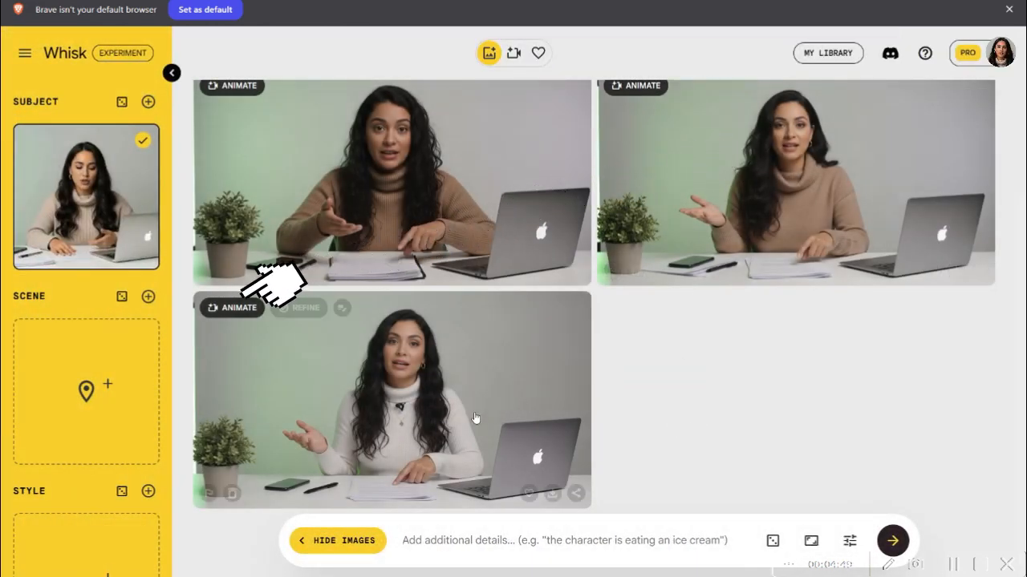
- Animate the white-sweater image with the prompt "Character explains and holds her two hands together"
{"action": "left_click", "coordinate": [239, 308]}
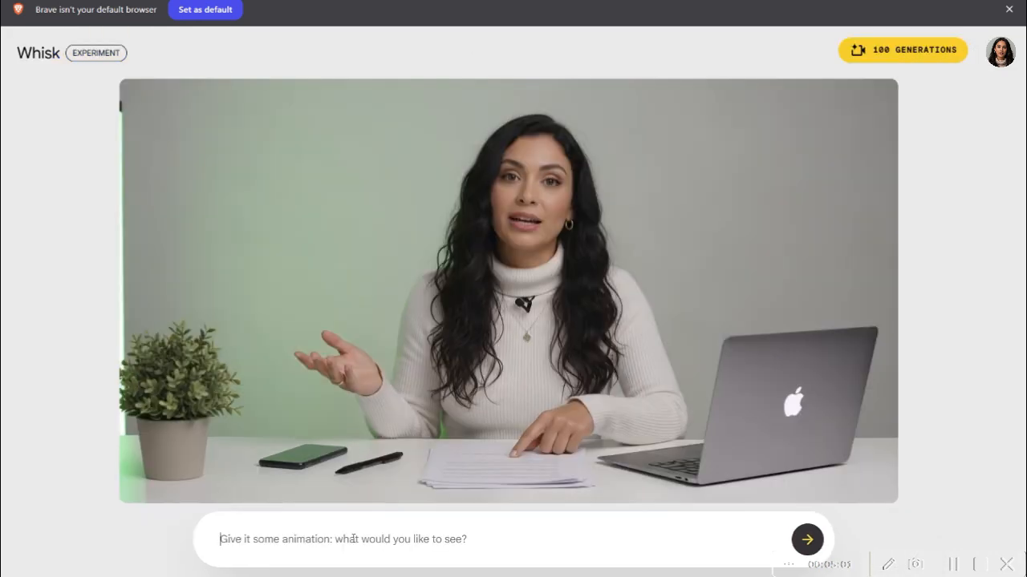
{"action": "type", "text": "c"}
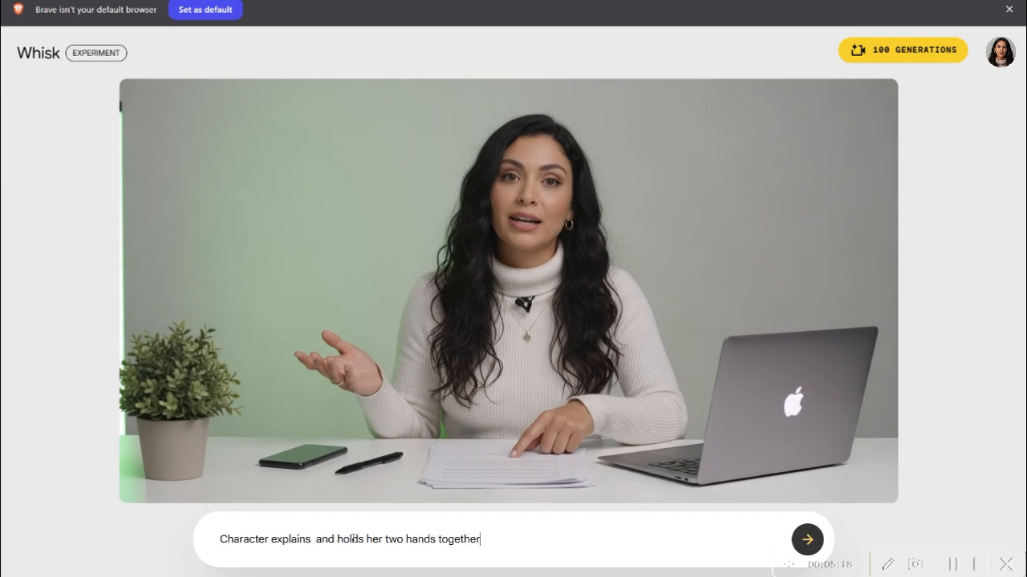
{"action": "left_click", "coordinate": [818, 546]}
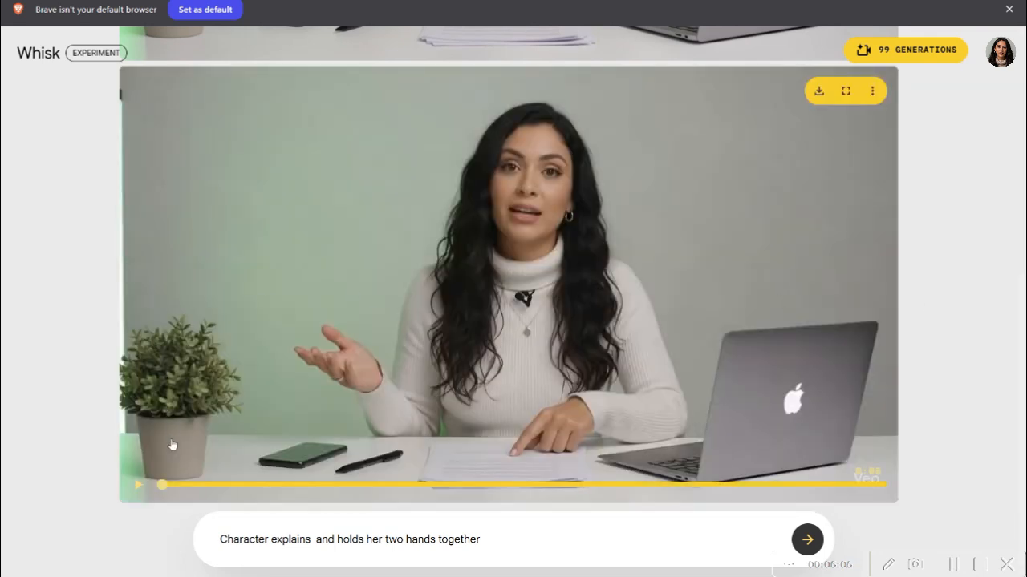
- Play the generated clip in full, from its middle and again from the start, and generate the animation again from the same prompt
{"action": "left_click", "coordinate": [136, 489]}
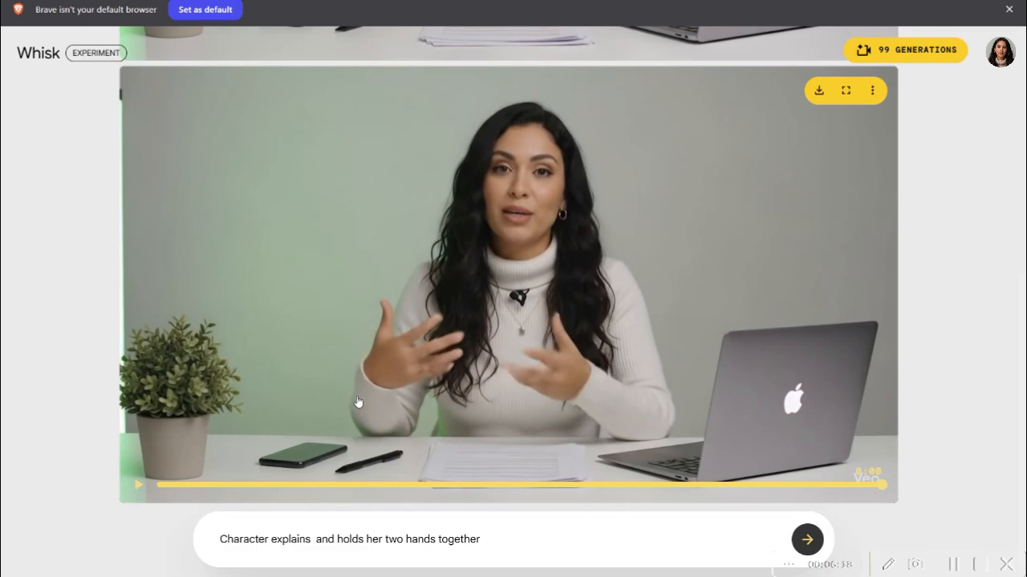
{"action": "left_click", "coordinate": [478, 485]}
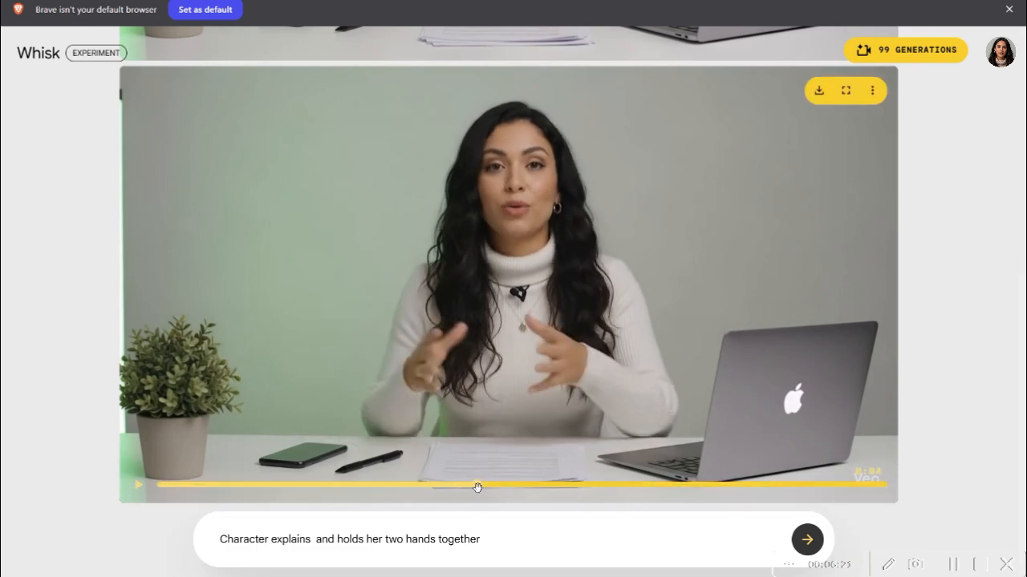
{"action": "left_click", "coordinate": [138, 487]}
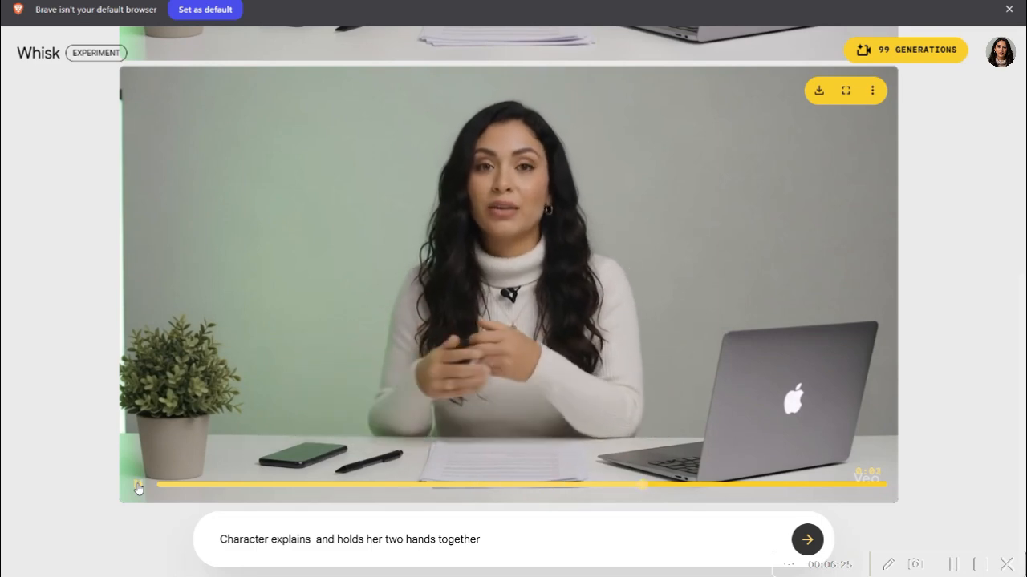
{"action": "left_click", "coordinate": [161, 486]}
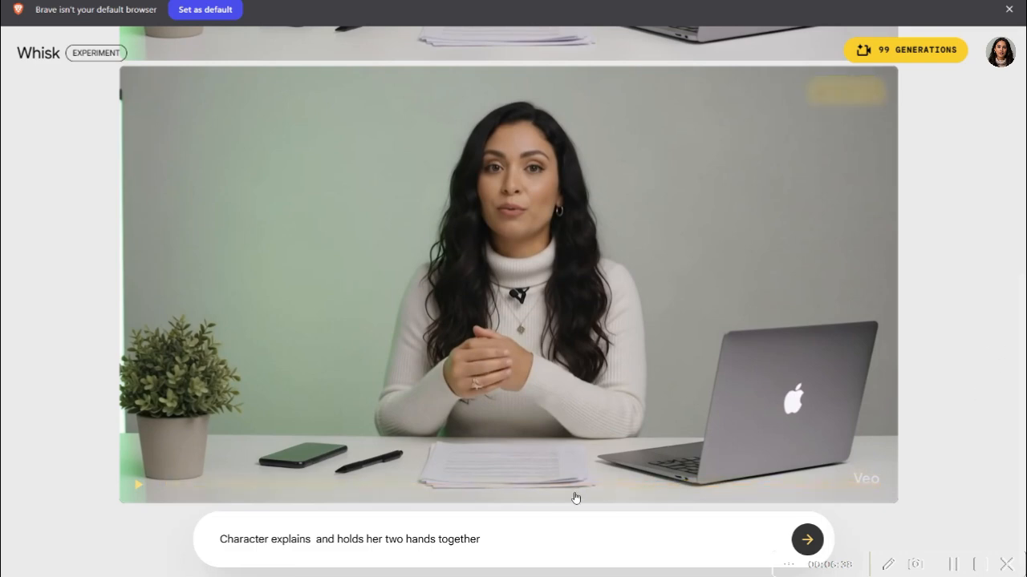
{"action": "left_click", "coordinate": [807, 540]}
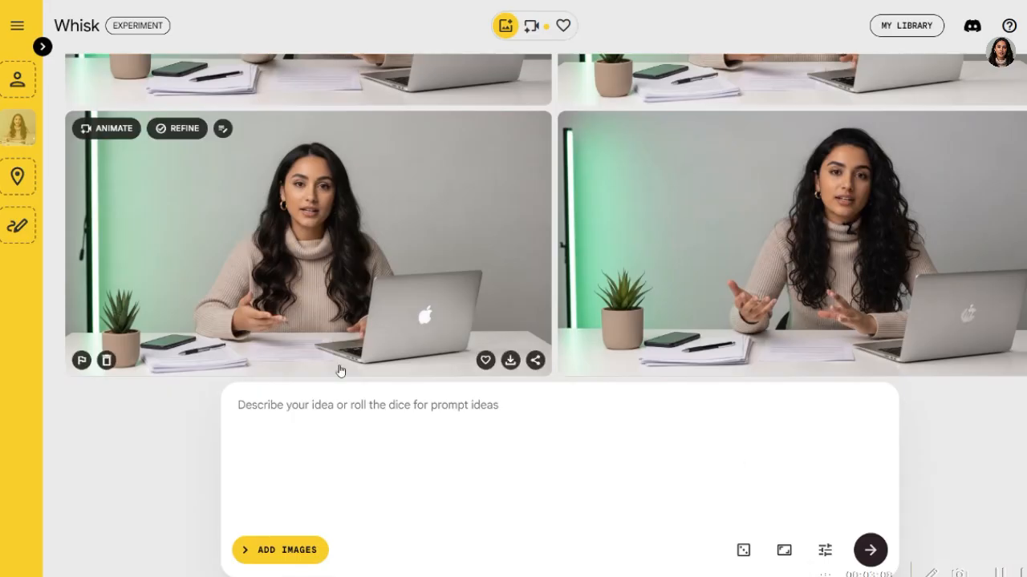
- Animate the image of the woman with wavy hair in a beige turtleneck with the prompt "Character typing on the laptop"
{"action": "left_click", "coordinate": [97, 129]}
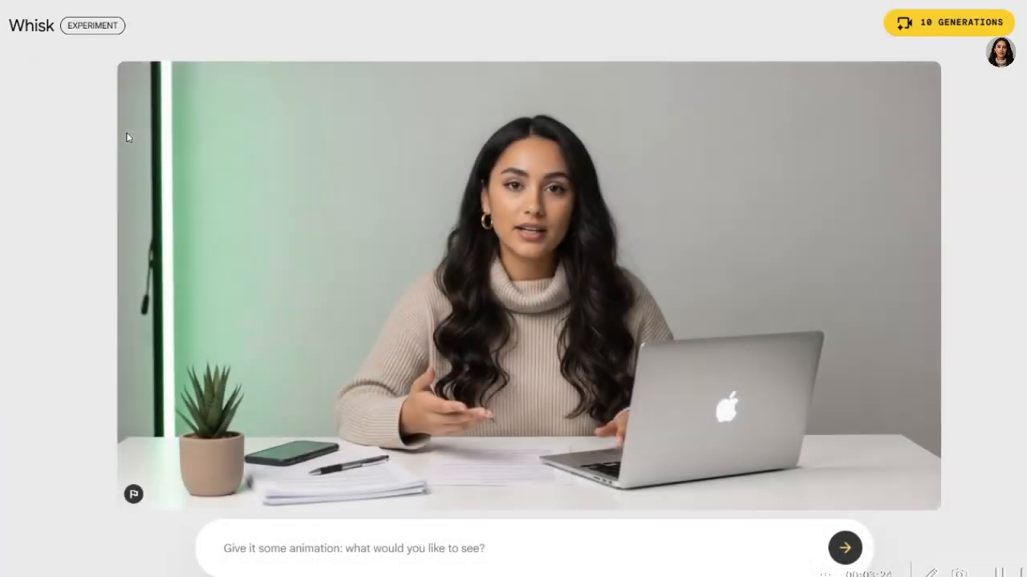
{"action": "left_click", "coordinate": [338, 548]}
{"action": "type", "text": "cter typing on the laptop"}
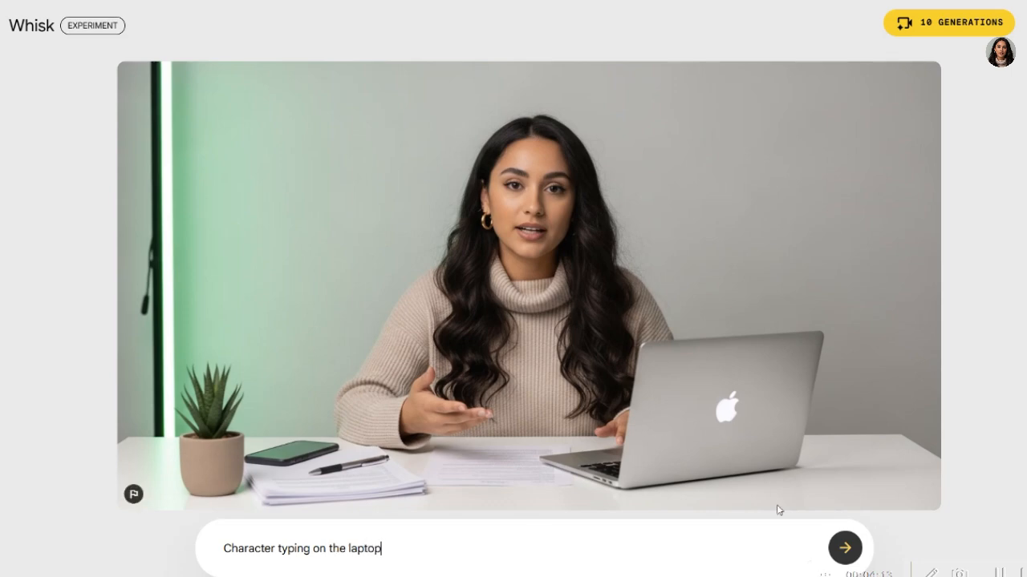
{"action": "left_click", "coordinate": [847, 548]}
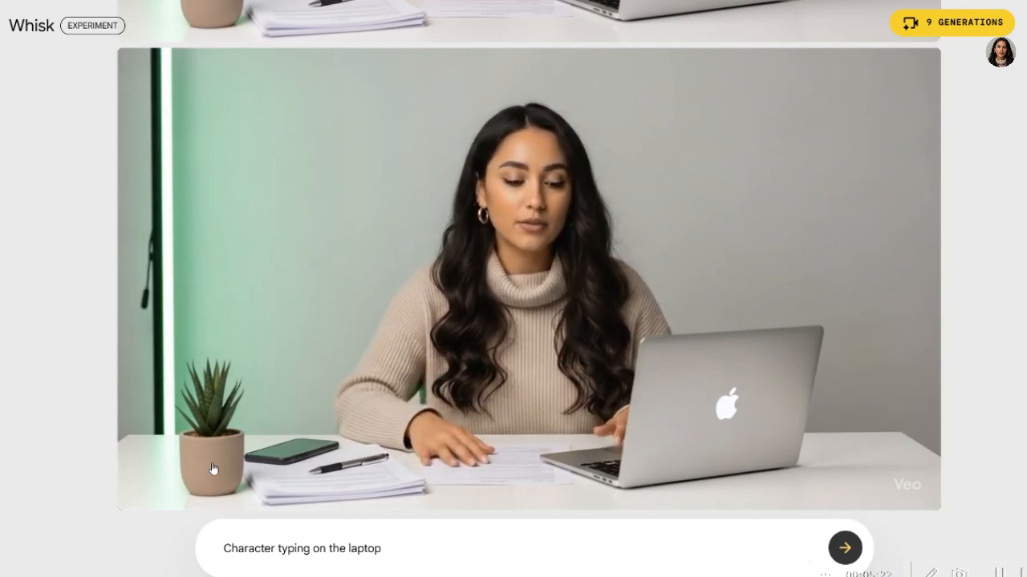
- Preview the laptop-typing clip and download it as a video file
{"action": "mouse_move", "coordinate": [307, 479]}
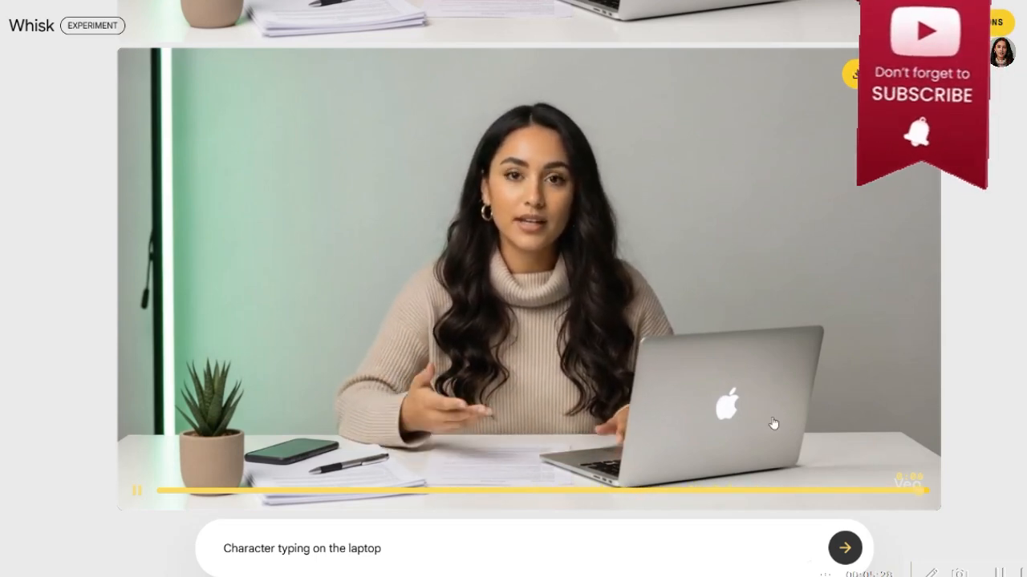
{"action": "left_click", "coordinate": [855, 74]}
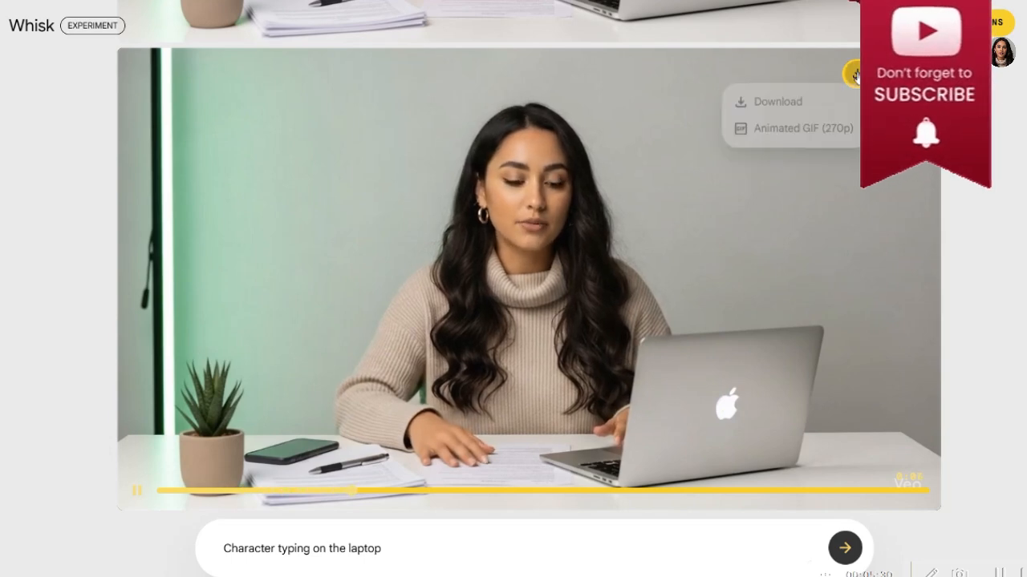
{"action": "left_click", "coordinate": [857, 73]}
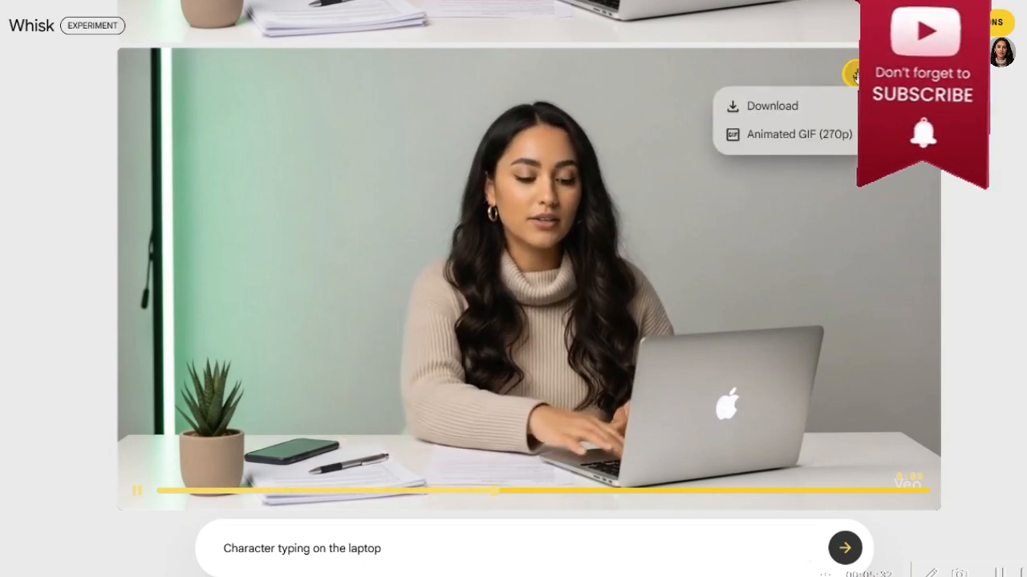
{"action": "left_click", "coordinate": [806, 114]}
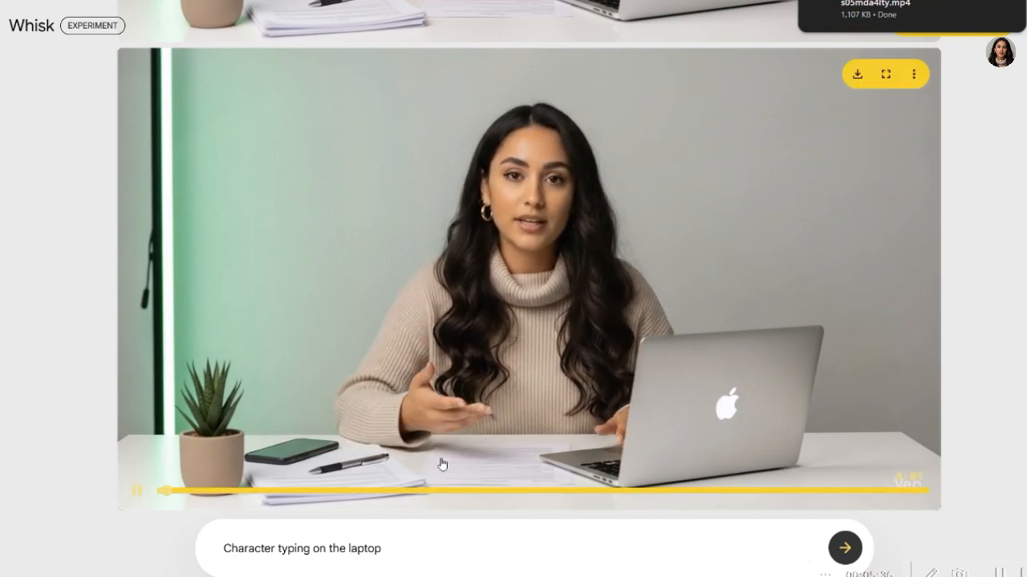
- Select the whole animation prompt and browse the generated Whisk clips in My library
{"action": "left_click", "coordinate": [389, 549]}
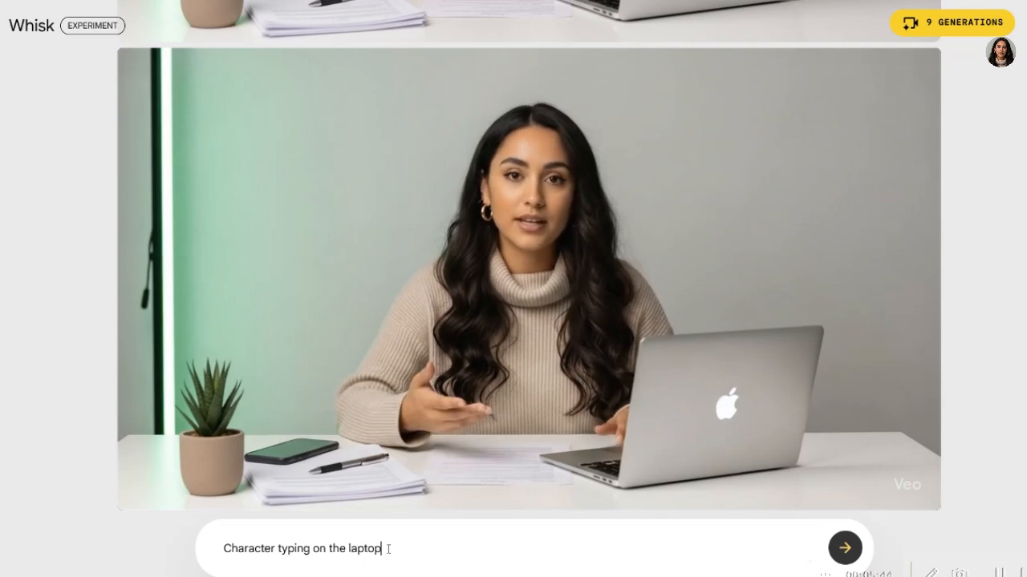
{"action": "left_click_drag", "start_coordinate": [388, 549], "coordinate": [217, 554]}
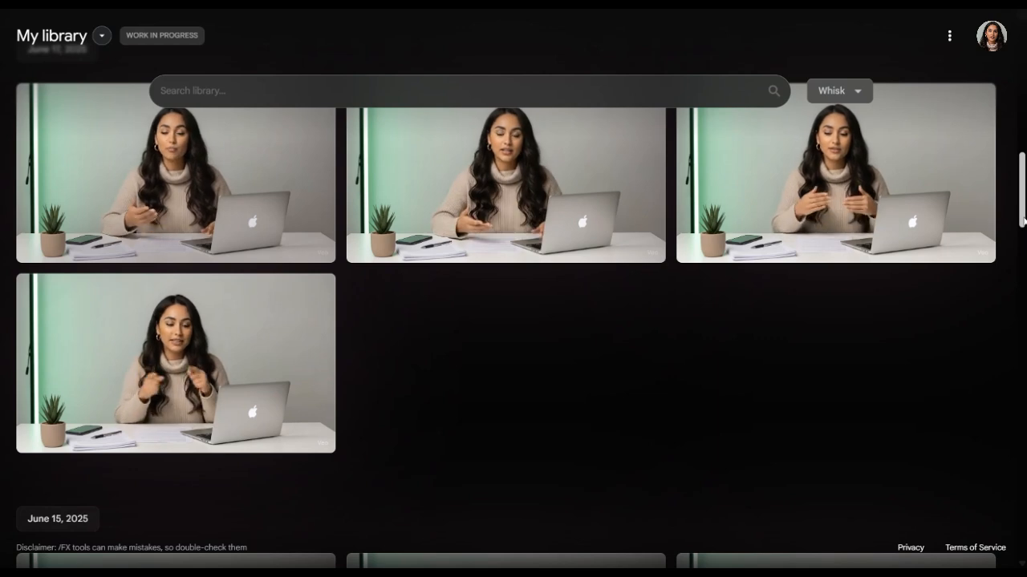
{"action": "left_click_drag", "start_coordinate": [1024, 221], "coordinate": [1026, 213]}
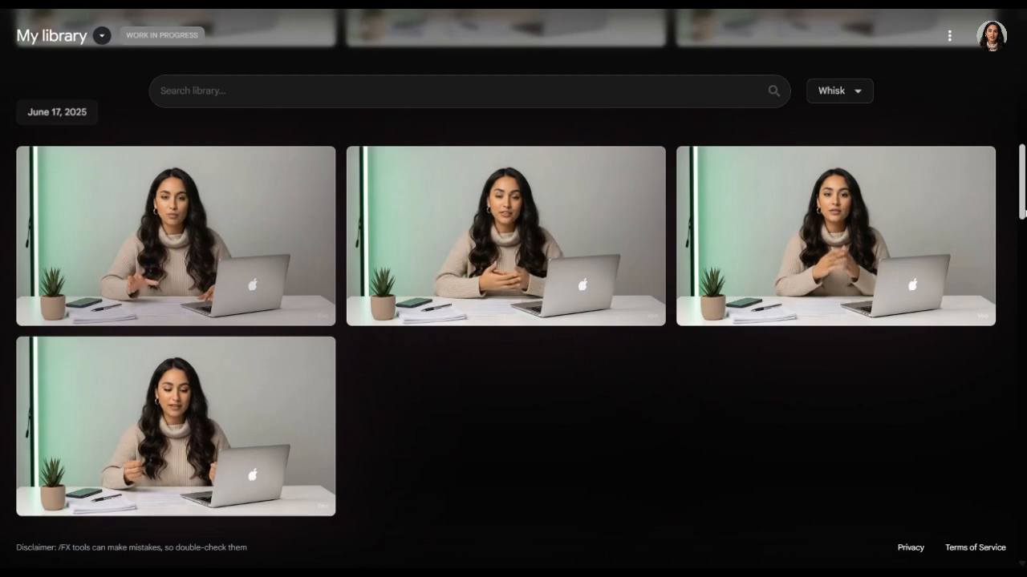
{"action": "left_click_drag", "start_coordinate": [1026, 213], "coordinate": [1026, 418]}
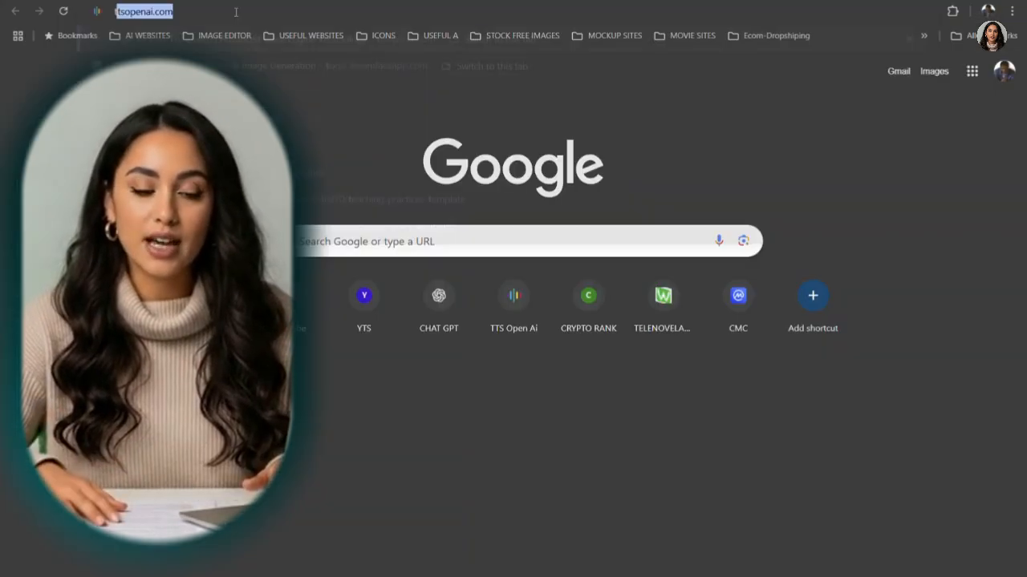
- Open the Text To Speech OpenAI website by going to tts.openai.com in the browser
{"action": "type", "text": "tts.openai.com"}
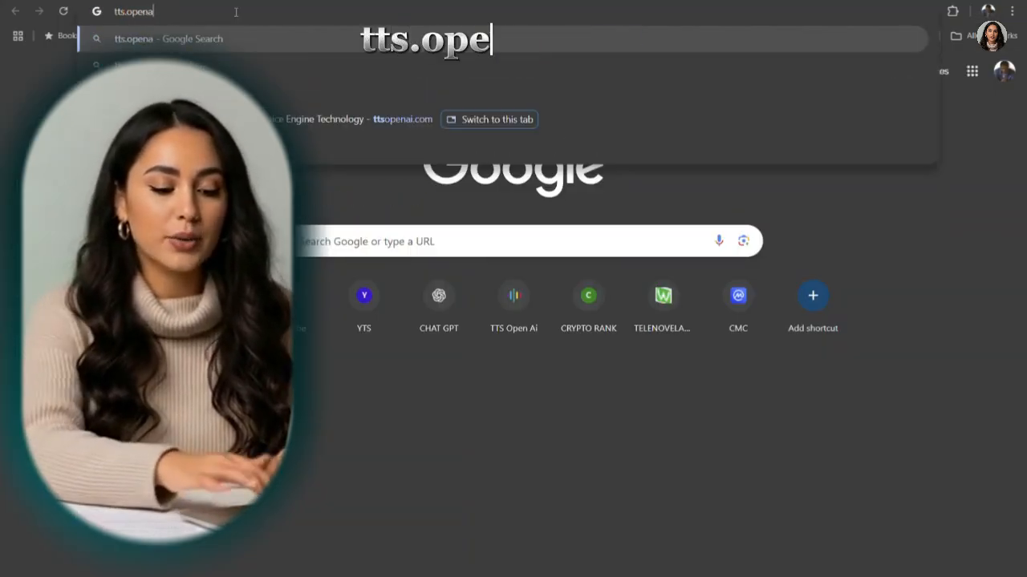
{"action": "key", "text": "Return"}
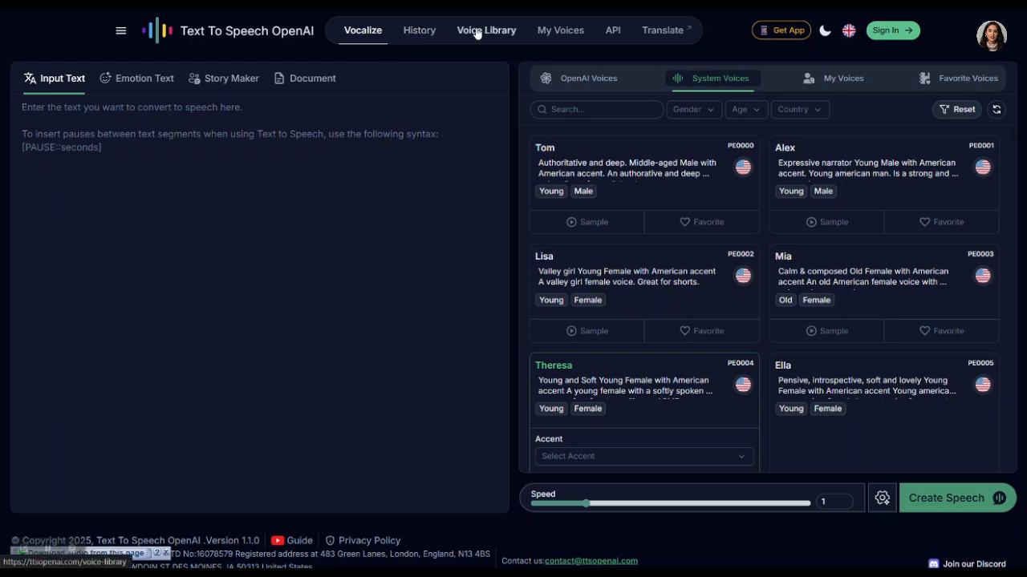
- Show the system voices and listen to the samples of the Tom and Lisa voices
{"action": "left_click", "coordinate": [718, 90]}
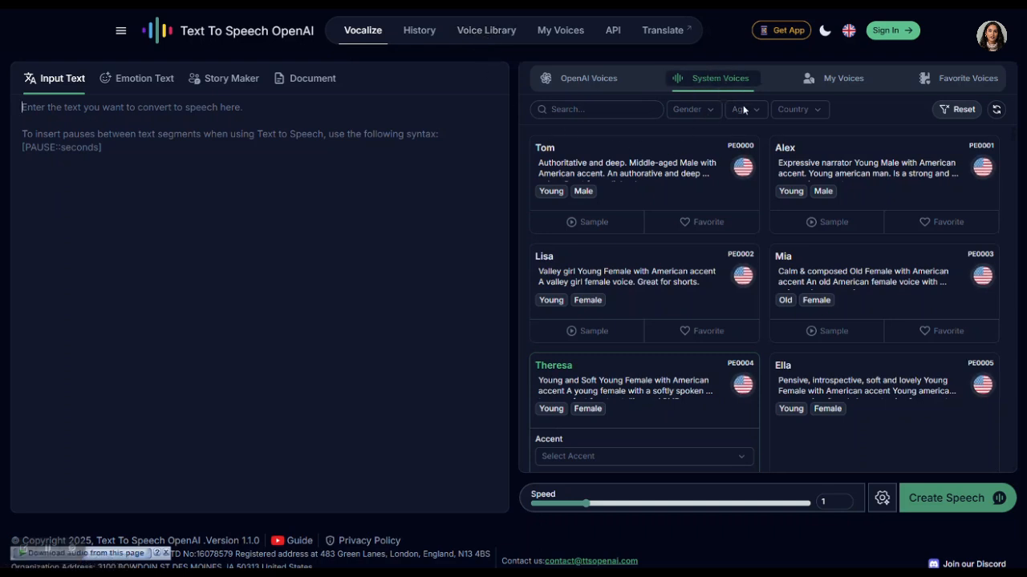
{"action": "left_click", "coordinate": [586, 229]}
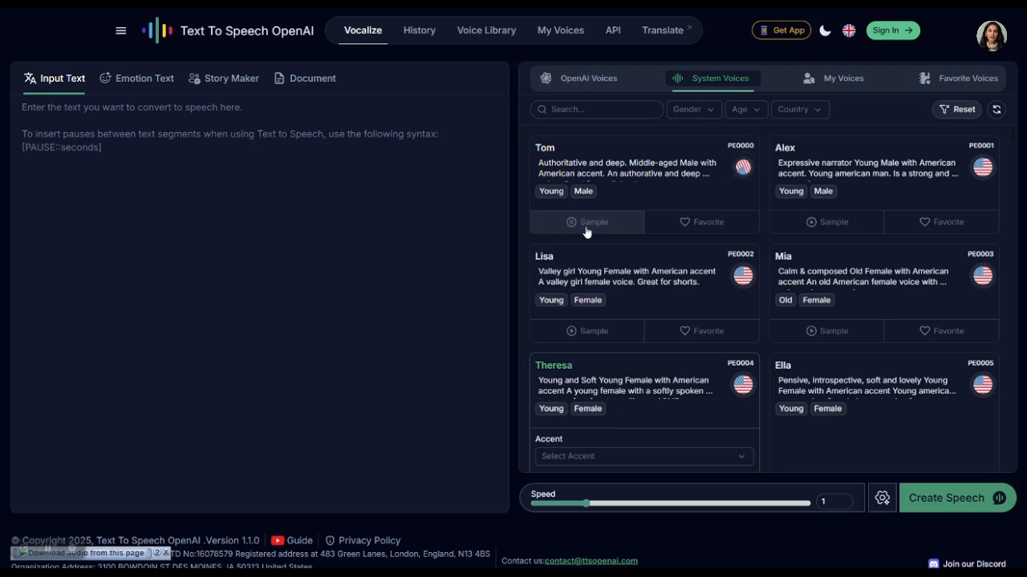
{"action": "left_click", "coordinate": [607, 331]}
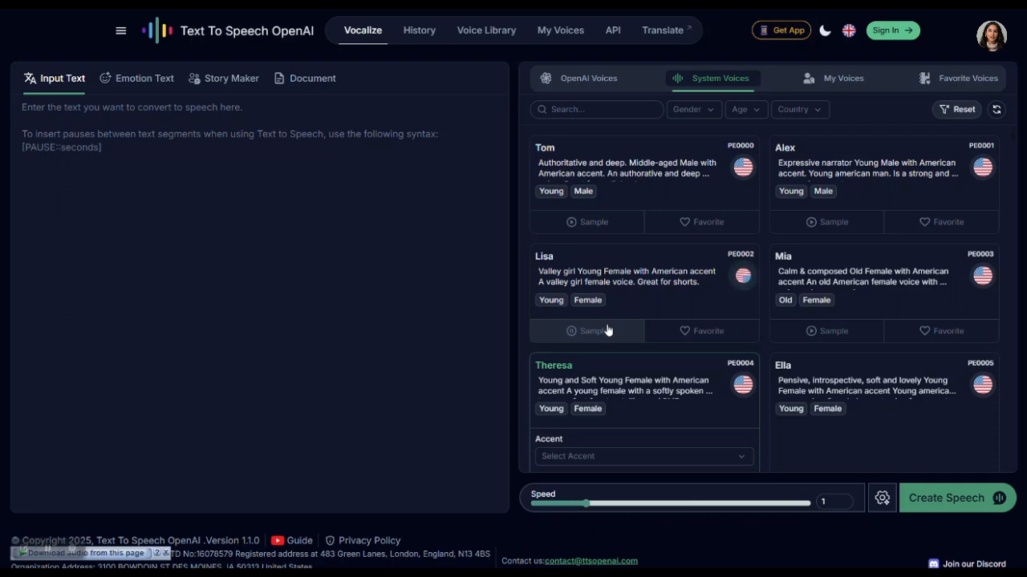
{"action": "scroll", "coordinate": [604, 414], "scroll_direction": "down", "scroll_amount": 1}
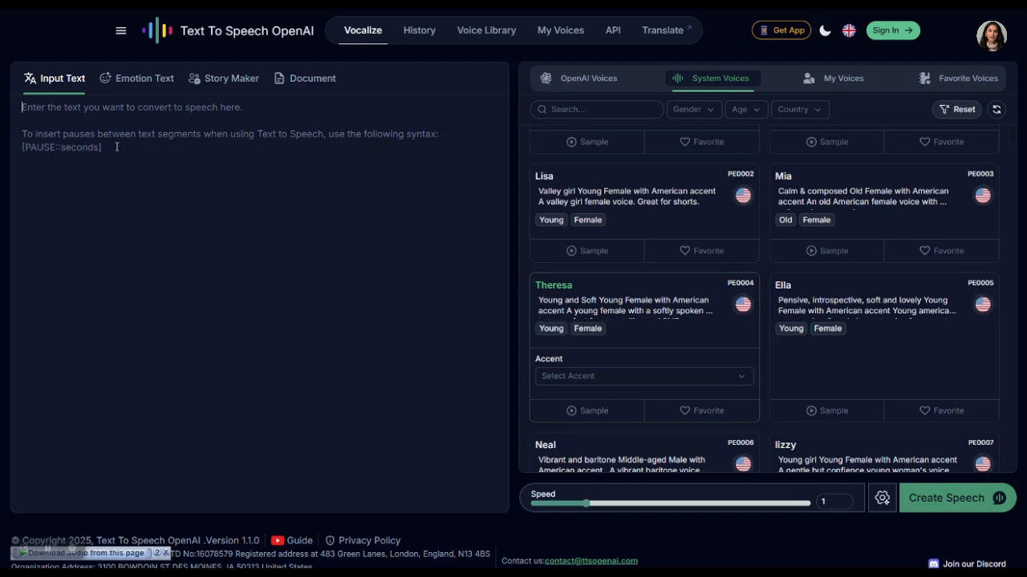
- Paste the script about a clean alternative to Eleven Labs, create its speech with the Theresa voice and dismiss the notification
{"action": "type", "text": "For a clean alternative to Eleven Labs, visit tts.openai.com. Uhm, as of this recording, elevenlabs still hold the top position when it comes to text to speach."}
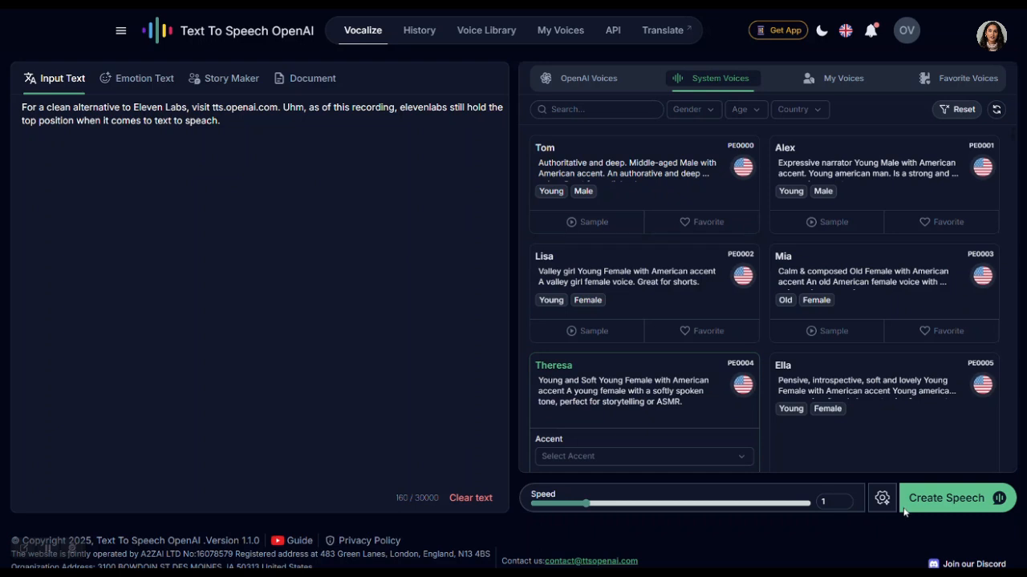
{"action": "left_click", "coordinate": [938, 498]}
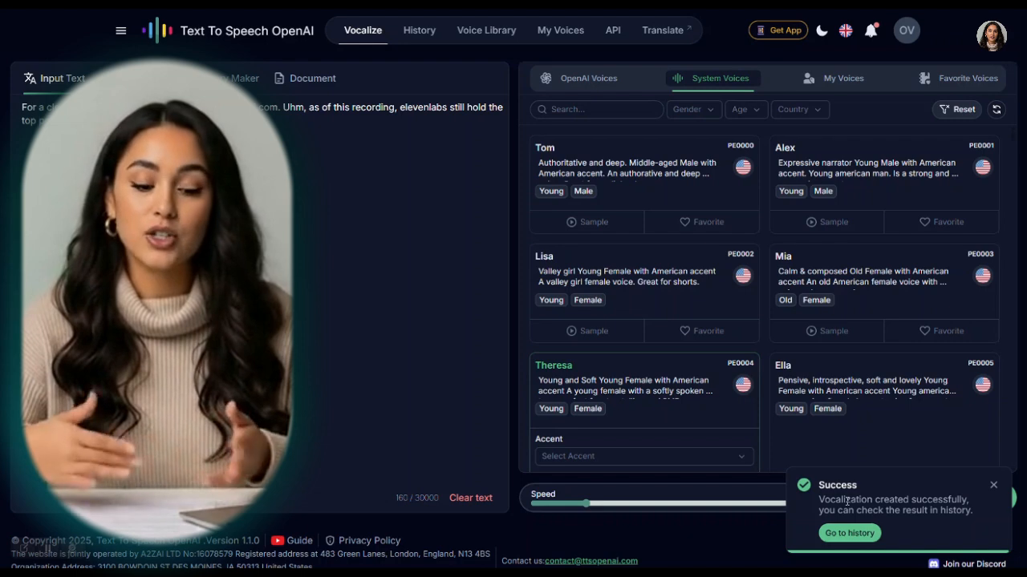
{"action": "left_click", "coordinate": [991, 487]}
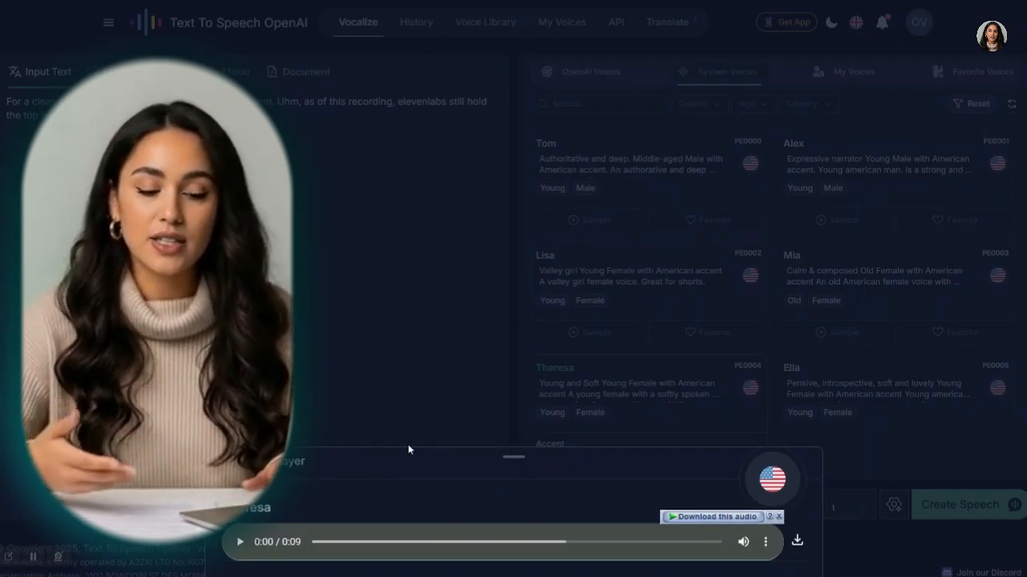
- Play the generated Theresa speech in the audio player and open its download options
{"action": "left_click", "coordinate": [239, 545]}
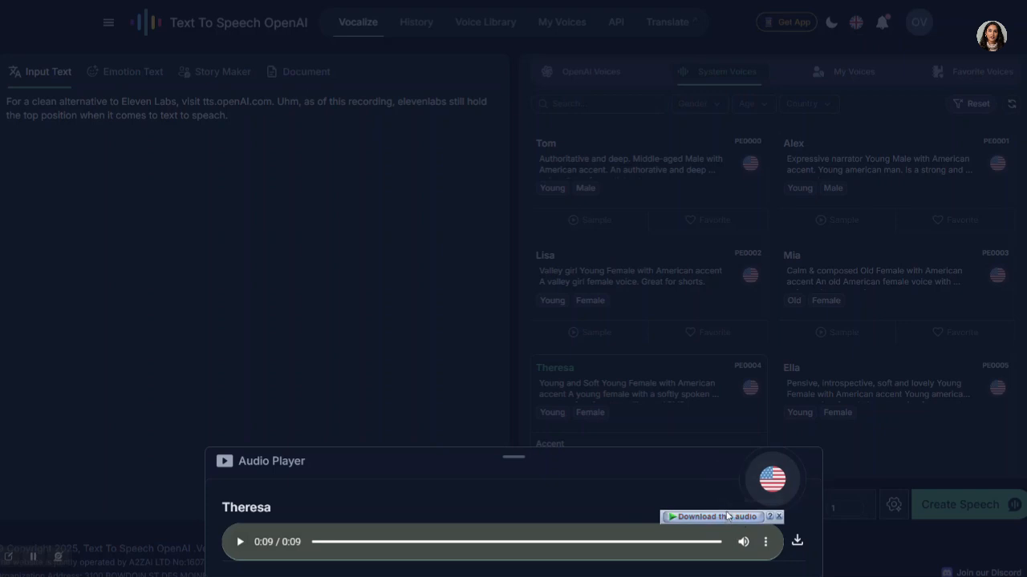
{"action": "left_click", "coordinate": [766, 543]}
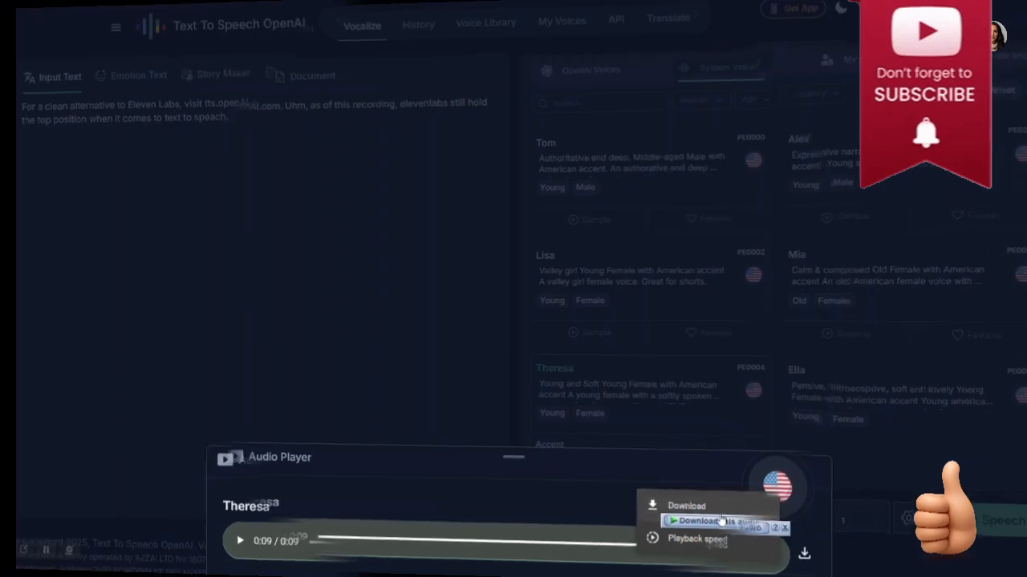
- Open the DreamFace website by going to tools.dreamfaceapp.com in the browser
{"action": "type", "text": "tools"}
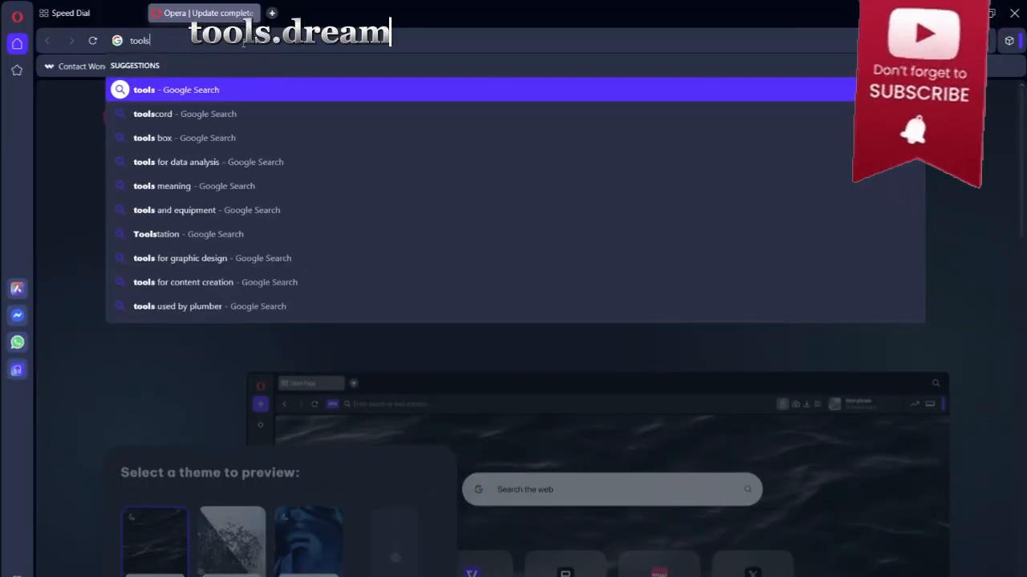
{"action": "type", "text": ".dreamfaceapp.com"}
{"action": "key", "text": "Return"}
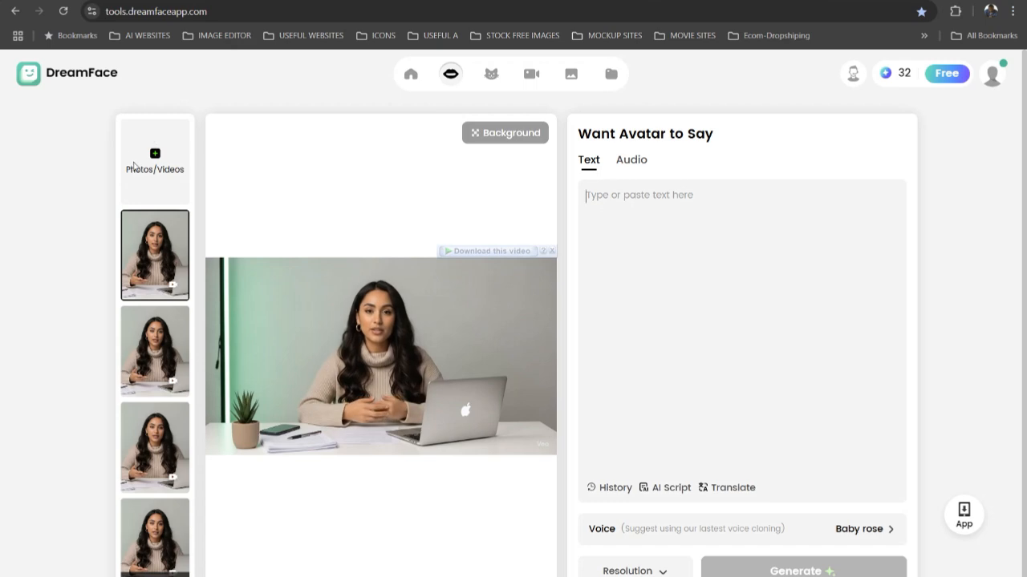
- Upload the Whisk clip of the woman presenter from the Downloads folder and close the upload dialog
{"action": "left_click", "coordinate": [159, 170]}
{"action": "left_click", "coordinate": [369, 325]}
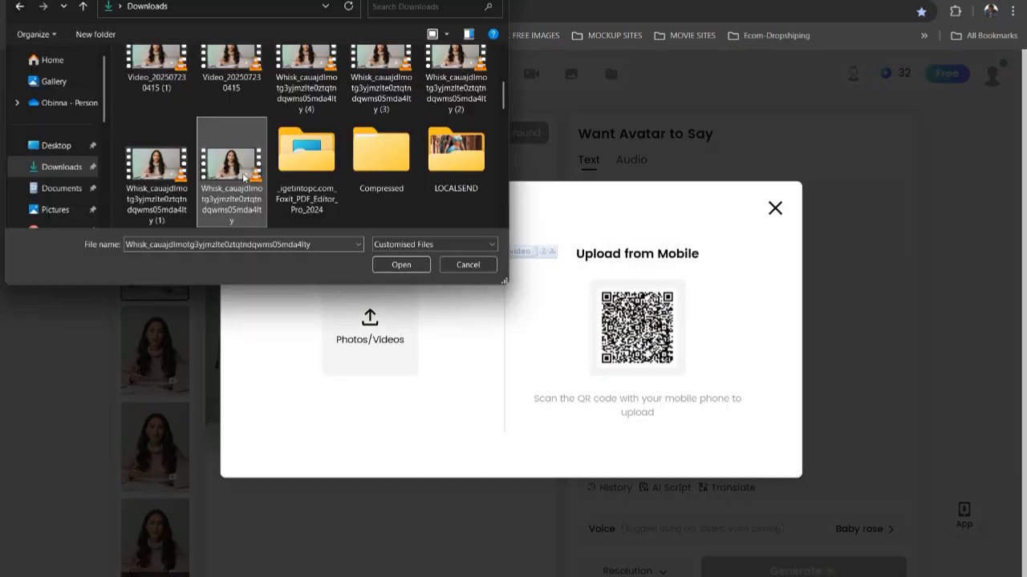
{"action": "double_click", "coordinate": [244, 178]}
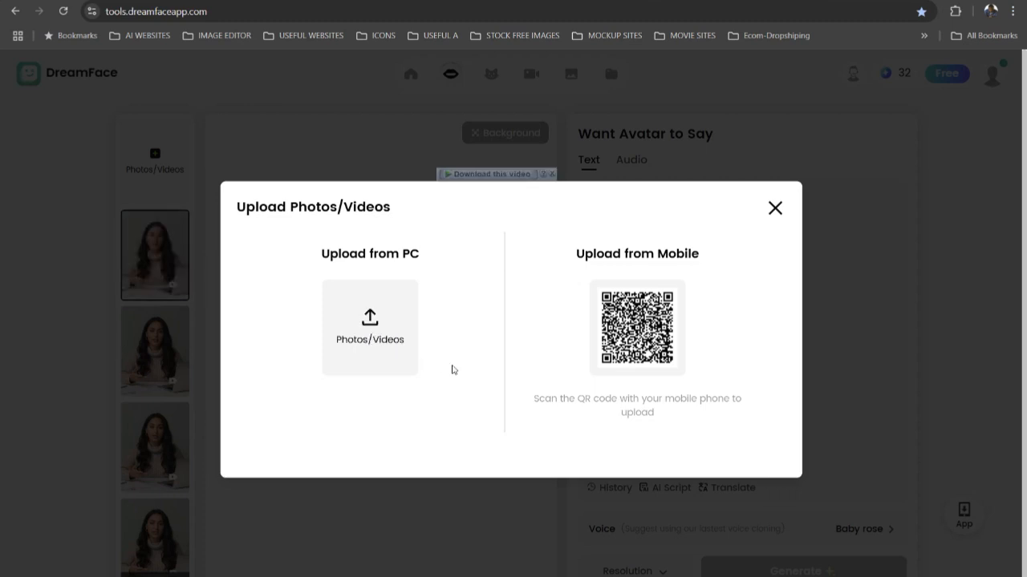
{"action": "left_click", "coordinate": [774, 208]}
- Switch the avatar's speech source to audio and upload the voice-over file from the AUDIO folder in Downloads
{"action": "left_click", "coordinate": [631, 160]}
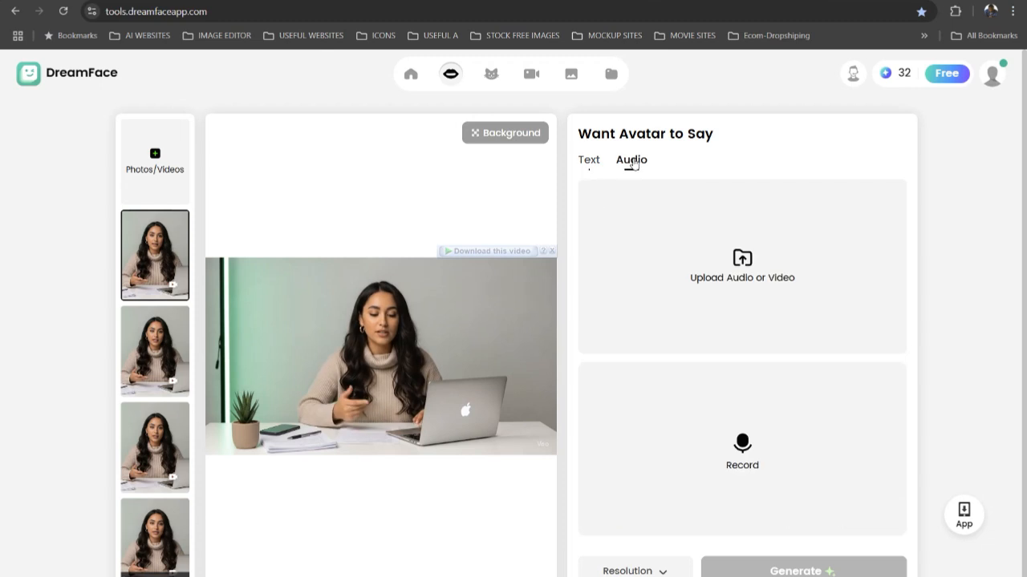
{"action": "left_click", "coordinate": [739, 265]}
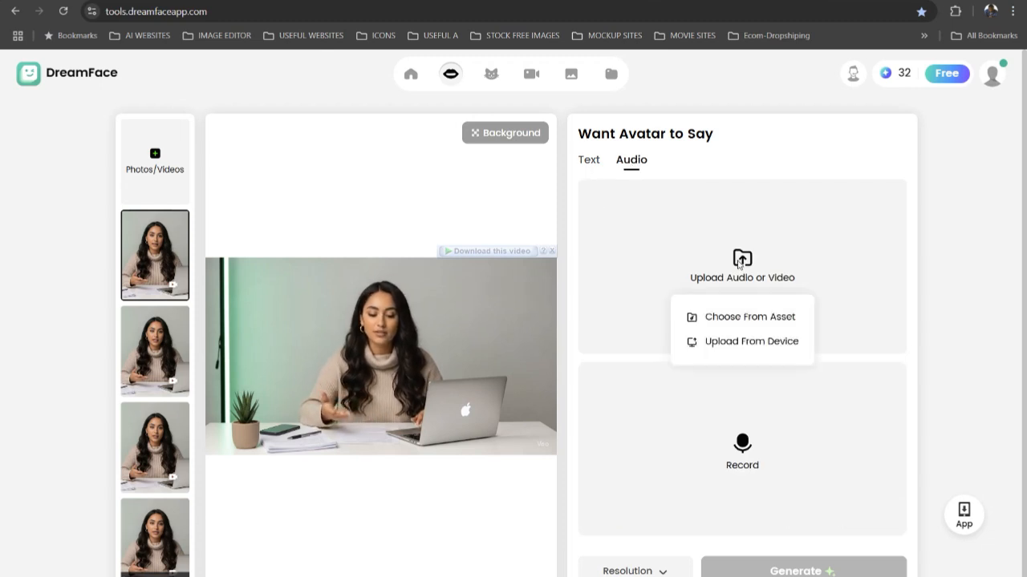
{"action": "left_click", "coordinate": [736, 343]}
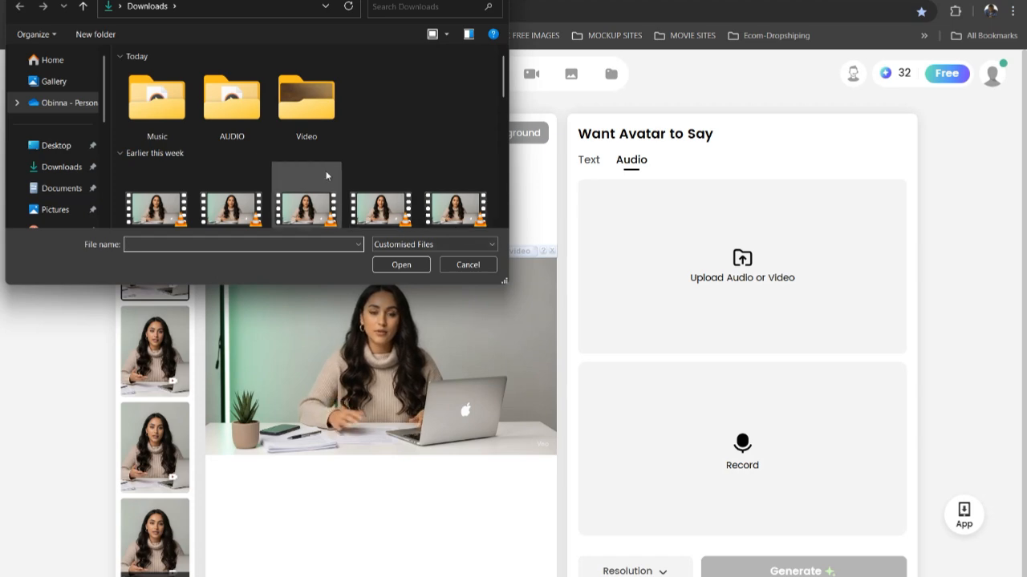
{"action": "double_click", "coordinate": [251, 137]}
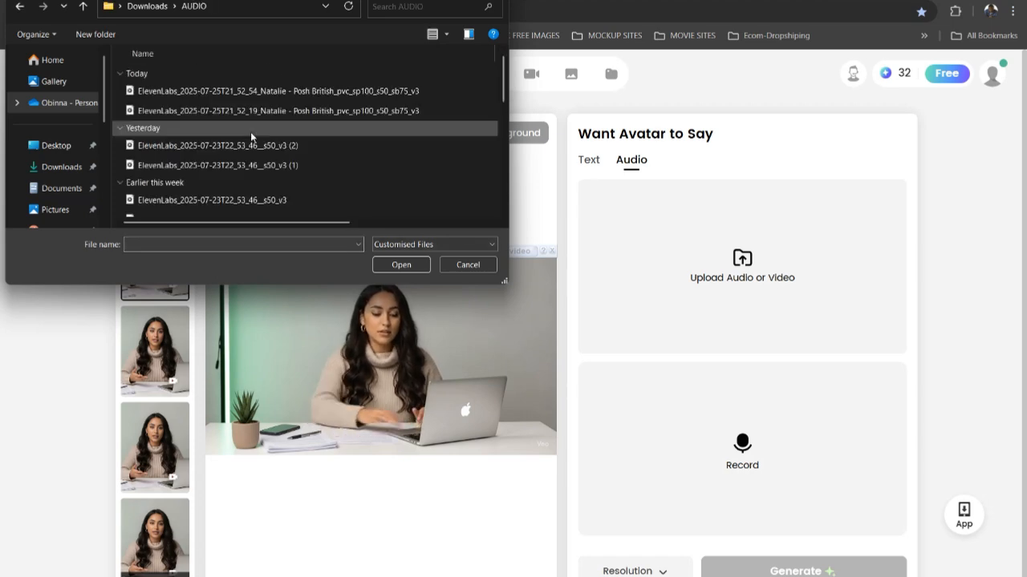
{"action": "double_click", "coordinate": [181, 93]}
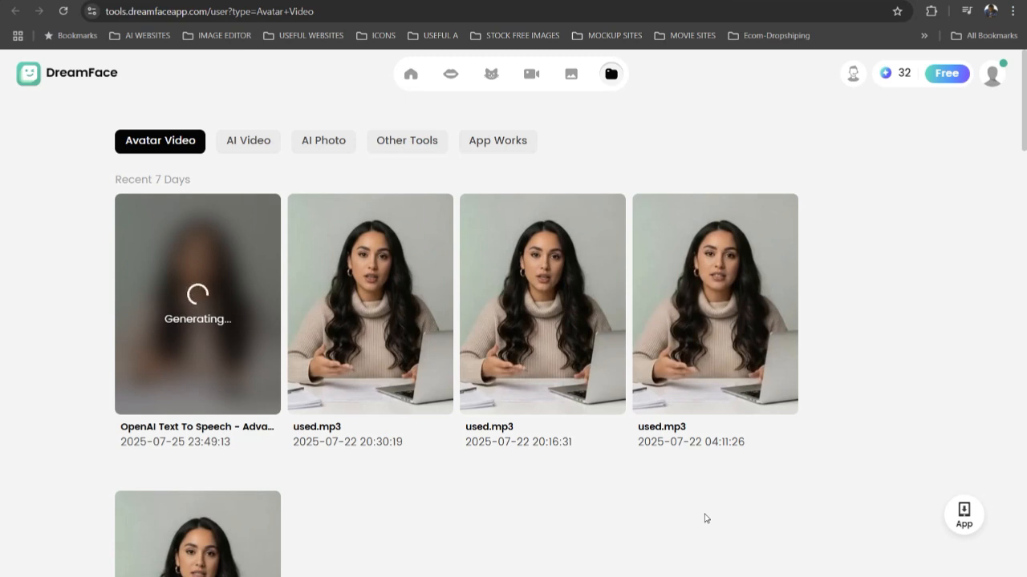
- Check the DreamFace credit balance and credit prices, close the dialog and look at the upgrade options for the free plan
{"action": "left_click", "coordinate": [900, 79]}
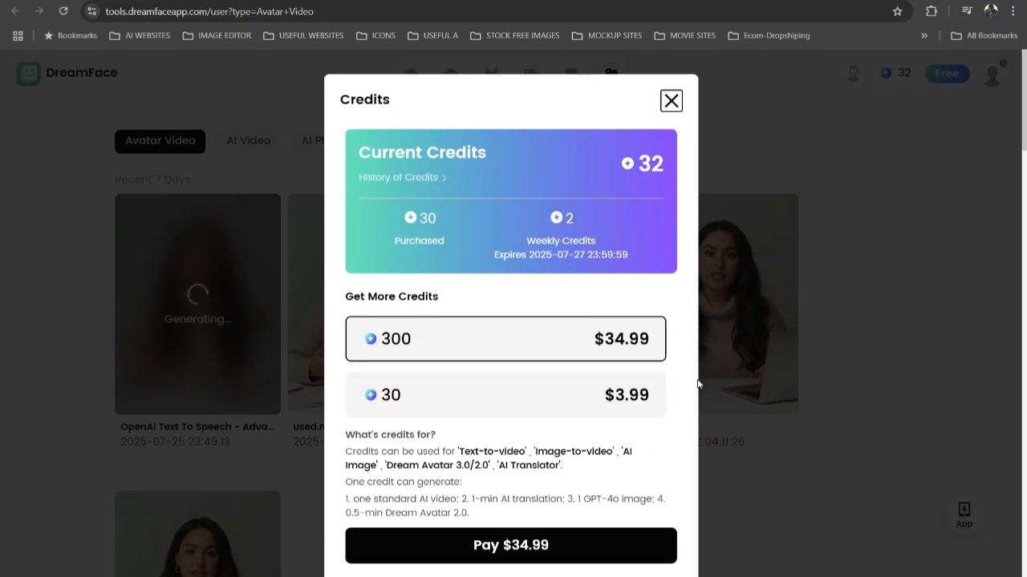
{"action": "left_click", "coordinate": [671, 100]}
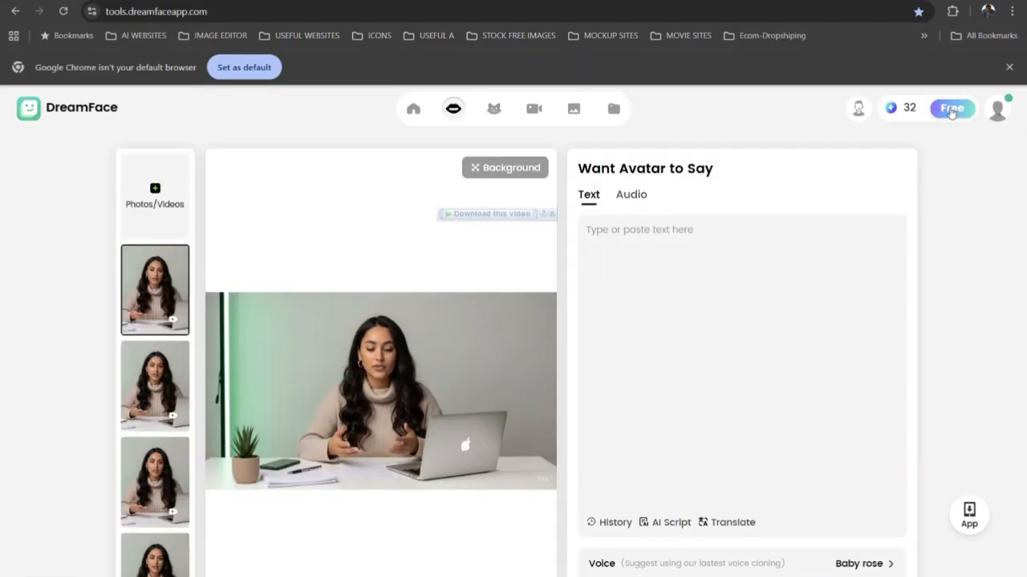
{"action": "left_click", "coordinate": [952, 113]}
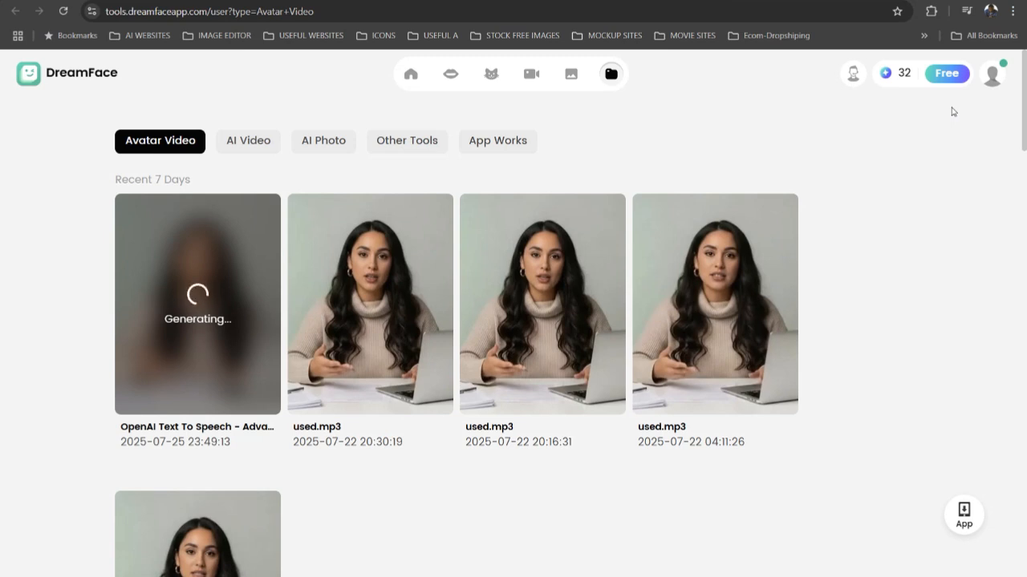
- Open the newest generated avatar video, OpenAI Text To Speech, and watch it with the sound turned on
{"action": "mouse_move", "coordinate": [217, 379]}
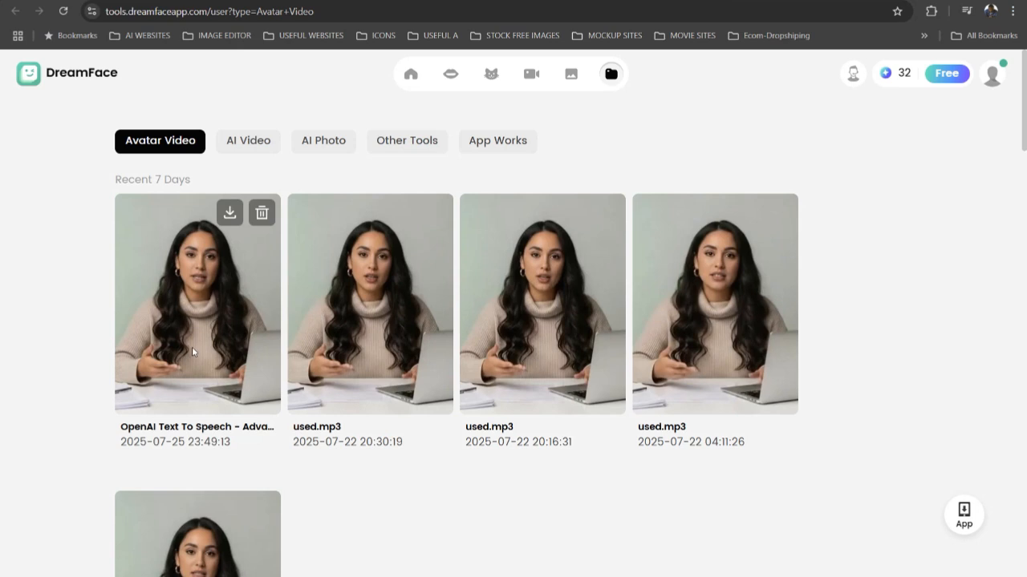
{"action": "left_click", "coordinate": [192, 348]}
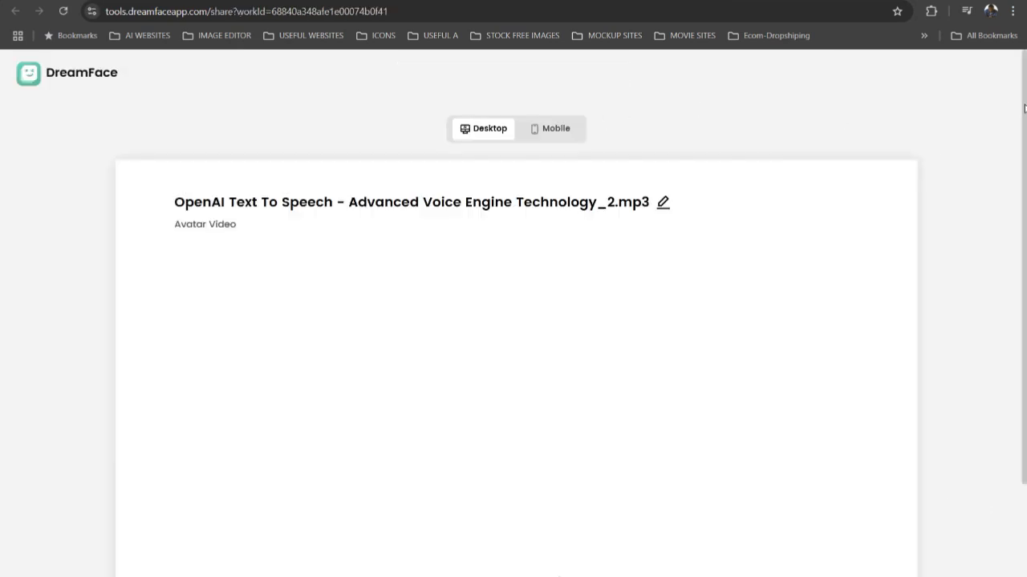
{"action": "left_click_drag", "start_coordinate": [1024, 108], "coordinate": [1011, 188]}
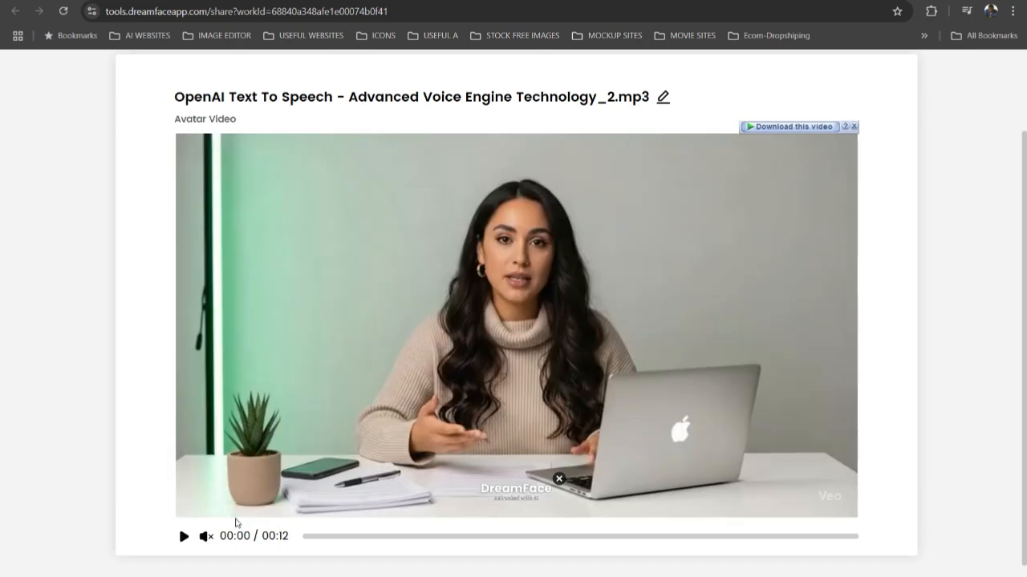
{"action": "left_click", "coordinate": [205, 537]}
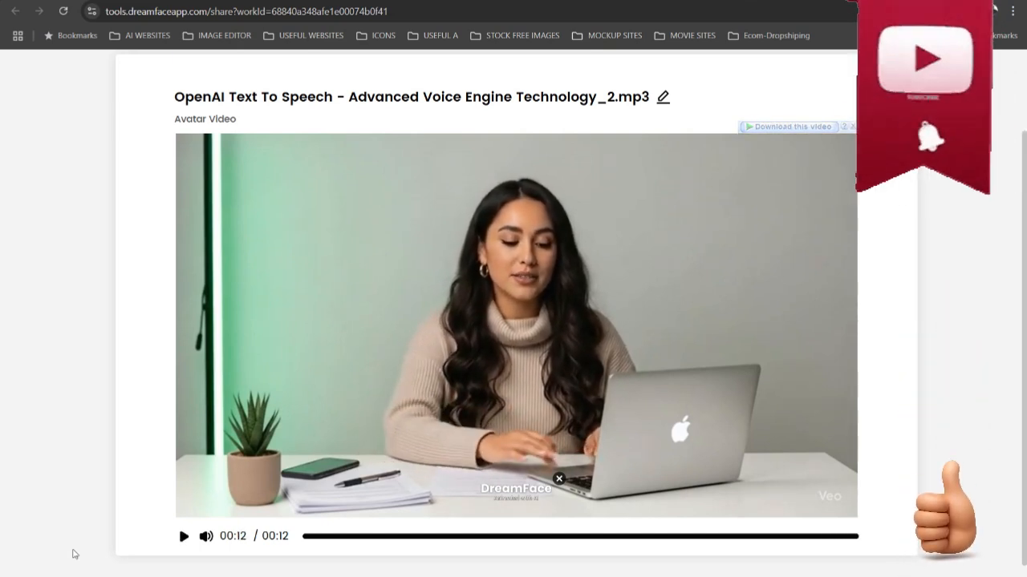
- Look over the avatar video's page, replay the clip from the beginning and rewind it to the start
{"action": "scroll", "coordinate": [612, 218], "scroll_direction": "down", "scroll_amount": 1}
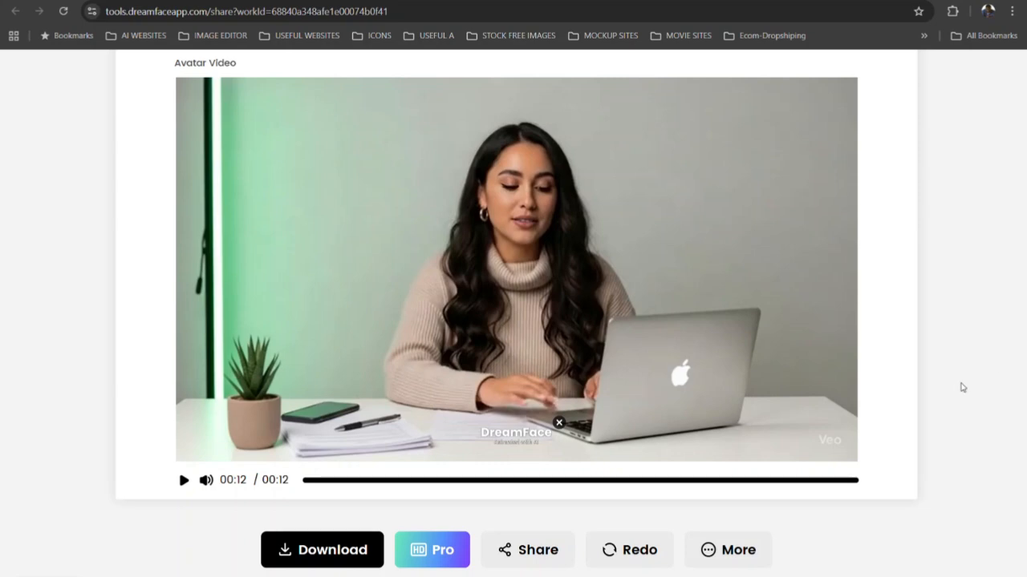
{"action": "scroll", "coordinate": [962, 388], "scroll_direction": "up", "scroll_amount": 2}
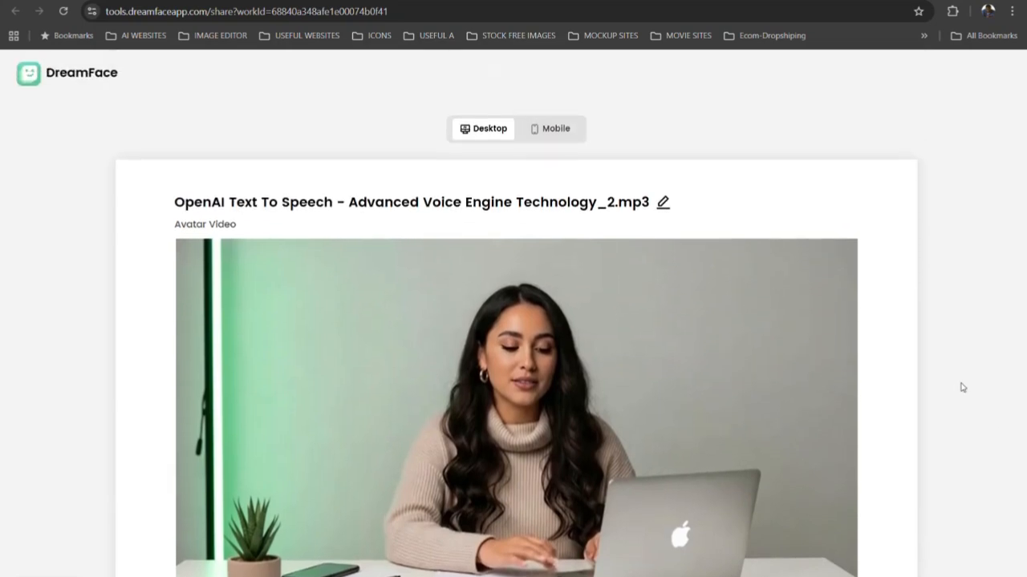
{"action": "scroll", "coordinate": [962, 388], "scroll_direction": "down", "scroll_amount": 2}
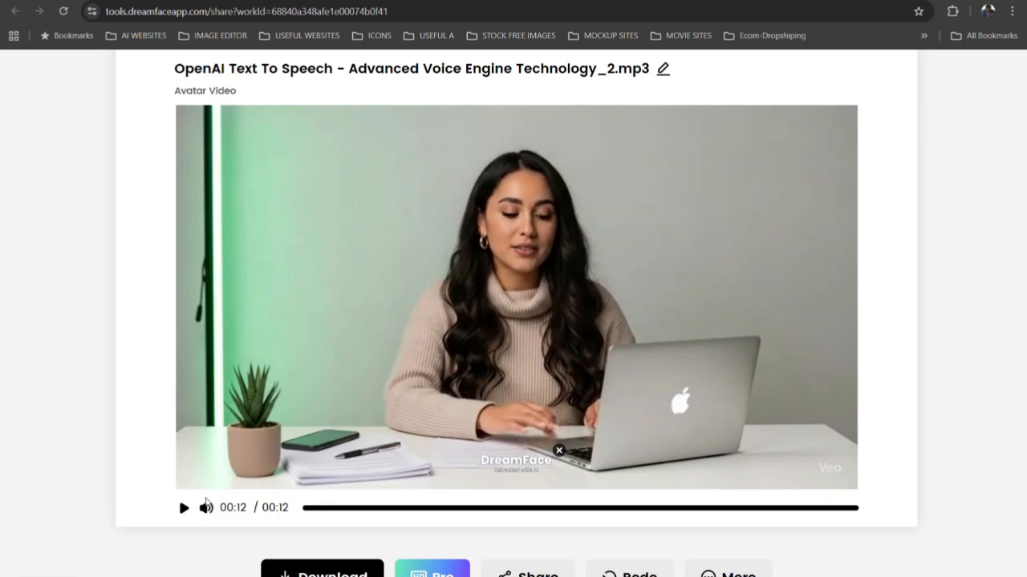
{"action": "left_click", "coordinate": [184, 508]}
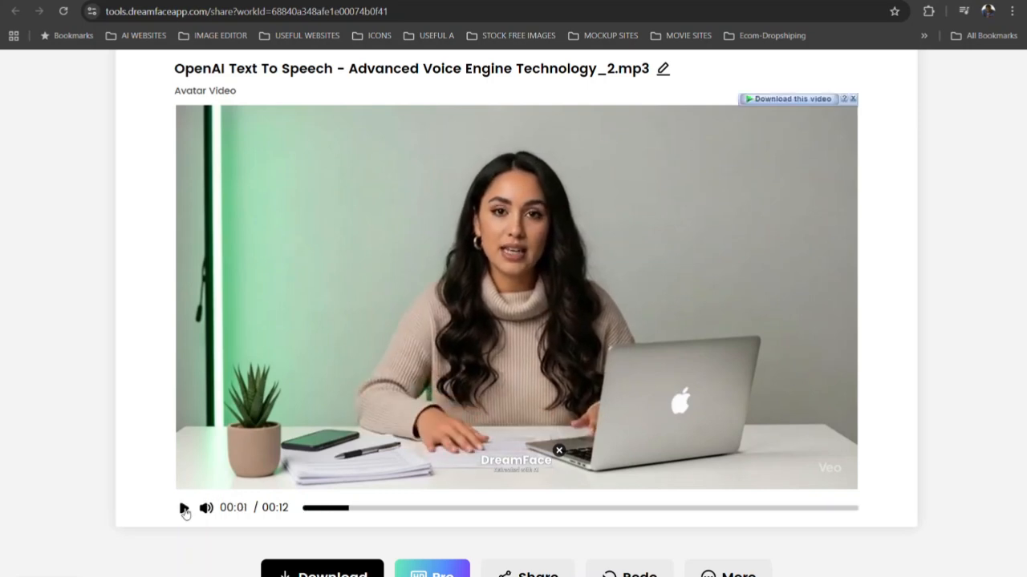
{"action": "left_click", "coordinate": [305, 508]}
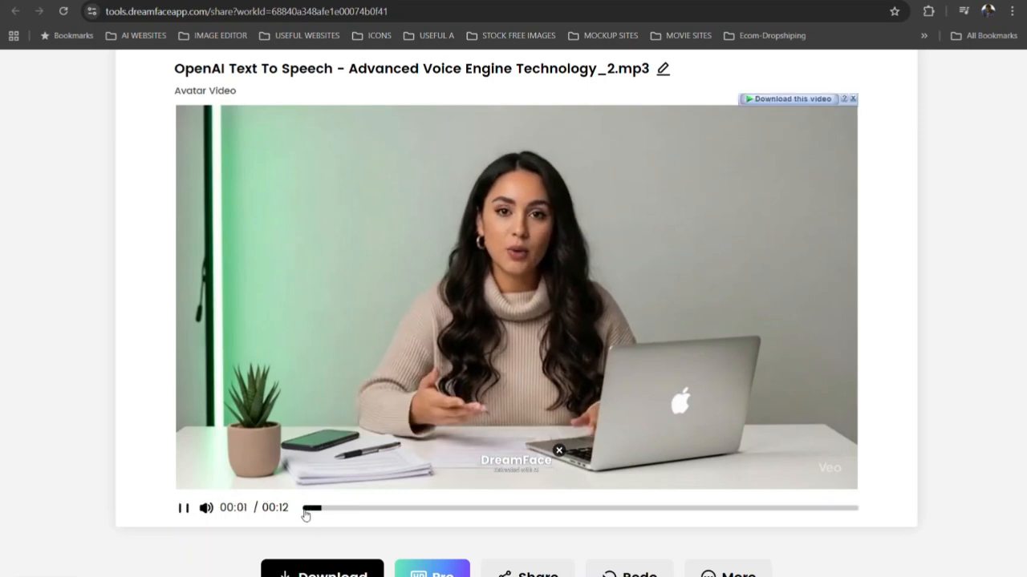
{"action": "left_click", "coordinate": [305, 510]}
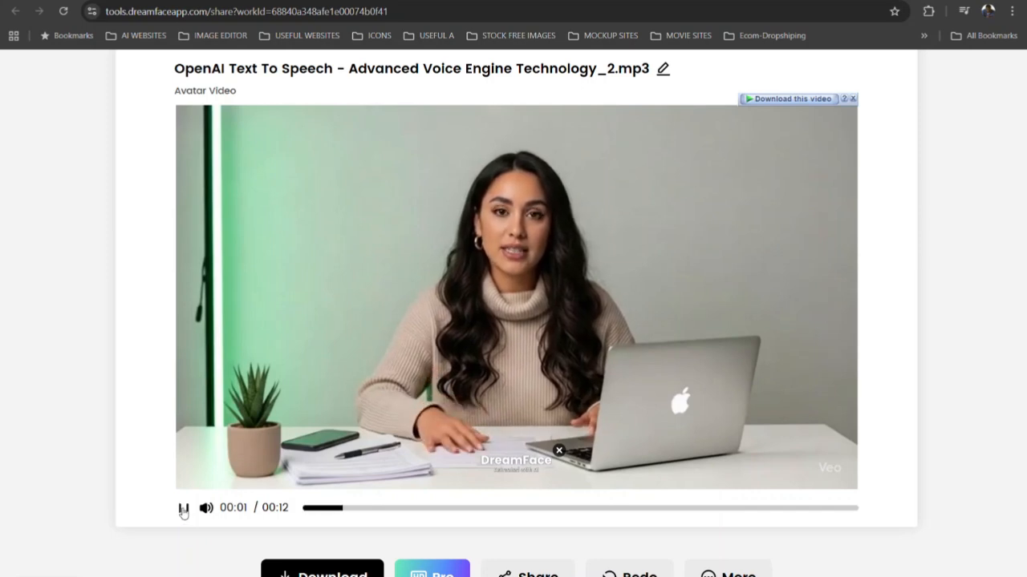
{"action": "left_click", "coordinate": [183, 510]}
{"action": "left_click", "coordinate": [305, 510]}
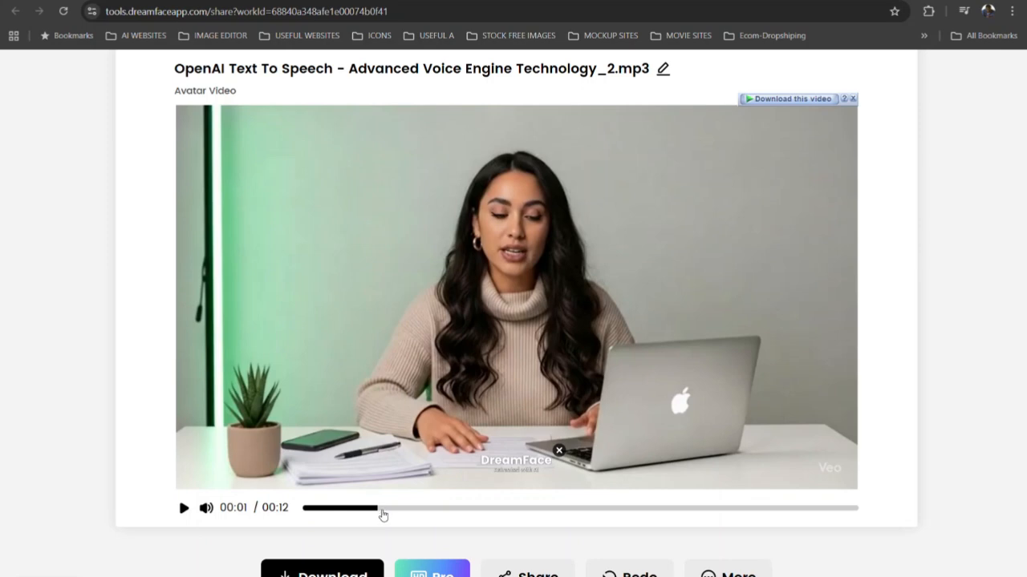
{"action": "left_click_drag", "start_coordinate": [380, 513], "coordinate": [308, 520]}
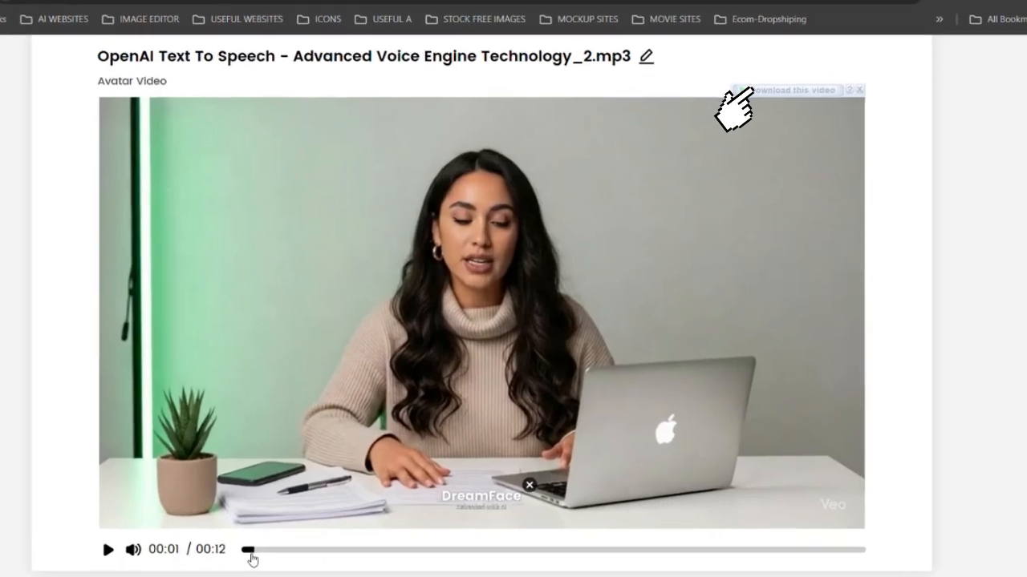